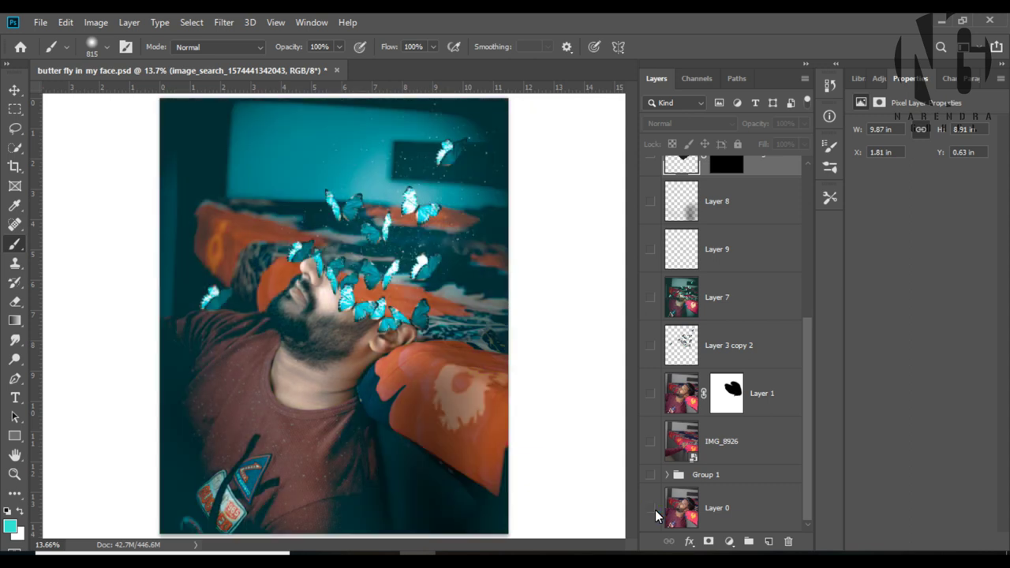
- Make Layer 0 visible again so the finished teal butterfly composite replaces the original photo
{"action": "left_click", "coordinate": [653, 511], "text": "alt"}
{"action": "mouse_move", "coordinate": [339, 552]}
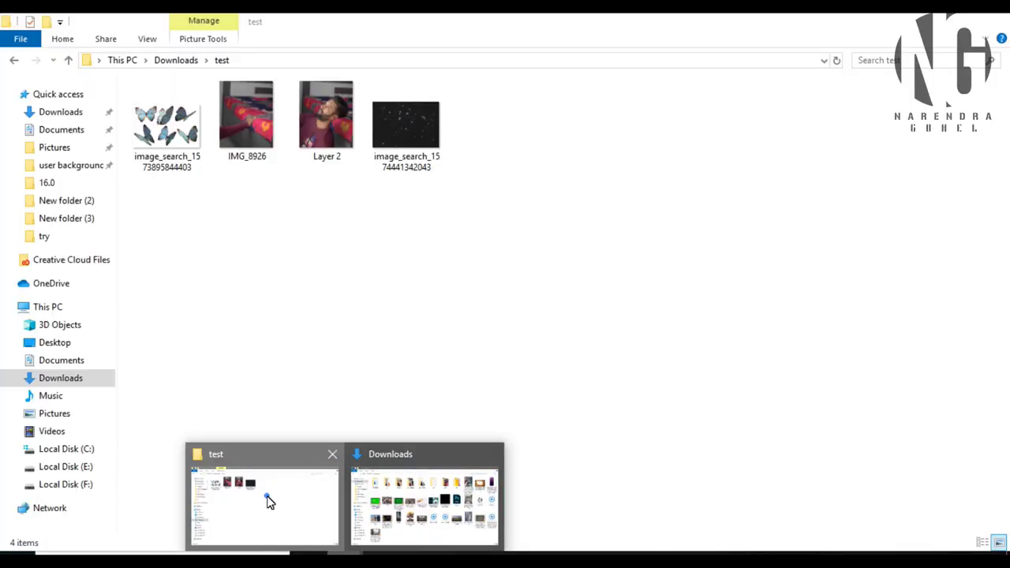
- Open IMG_8926.png from the 'test' folder as a new Photoshop document
{"action": "left_click", "coordinate": [266, 497]}
{"action": "mouse_move", "coordinate": [248, 140]}
{"action": "left_mouse_down"}
{"action": "mouse_move", "coordinate": [432, 552]}
{"action": "mouse_move", "coordinate": [479, 63]}
{"action": "left_mouse_up"}
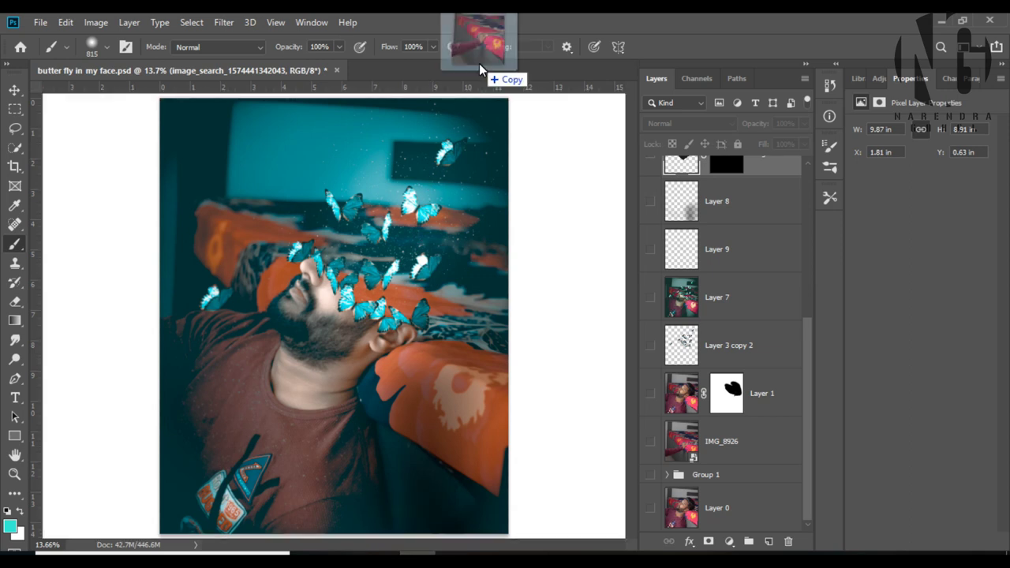
{"action": "left_click_drag", "start_coordinate": [479, 63], "coordinate": [479, 64]}
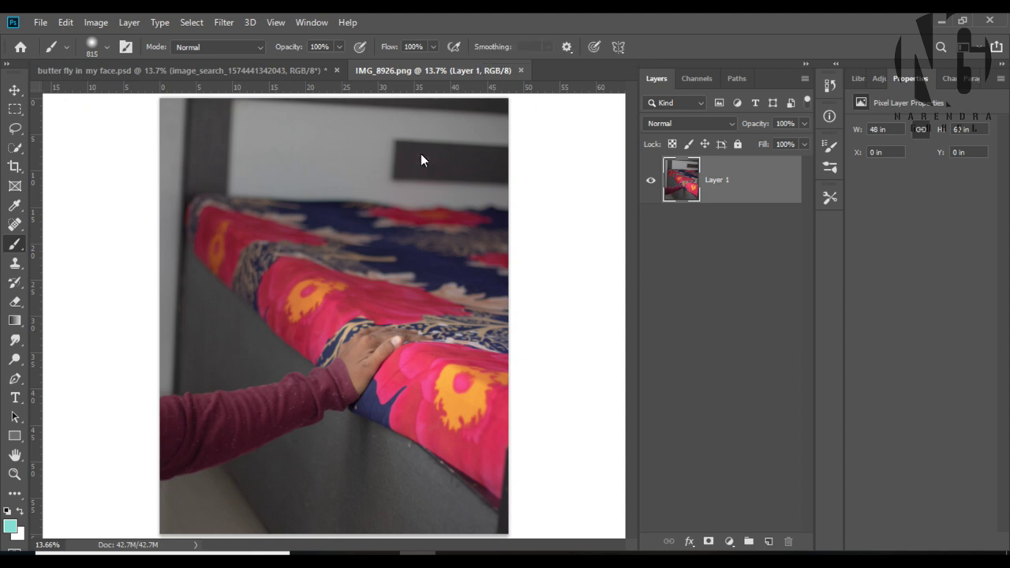
- Place the reclining man photo into the document as Layer 2
{"action": "left_click", "coordinate": [288, 529]}
{"action": "mouse_move", "coordinate": [327, 120]}
{"action": "left_mouse_down"}
{"action": "mouse_move", "coordinate": [422, 550]}
{"action": "mouse_move", "coordinate": [396, 391]}
{"action": "left_mouse_up"}
{"action": "left_click", "coordinate": [562, 45]}
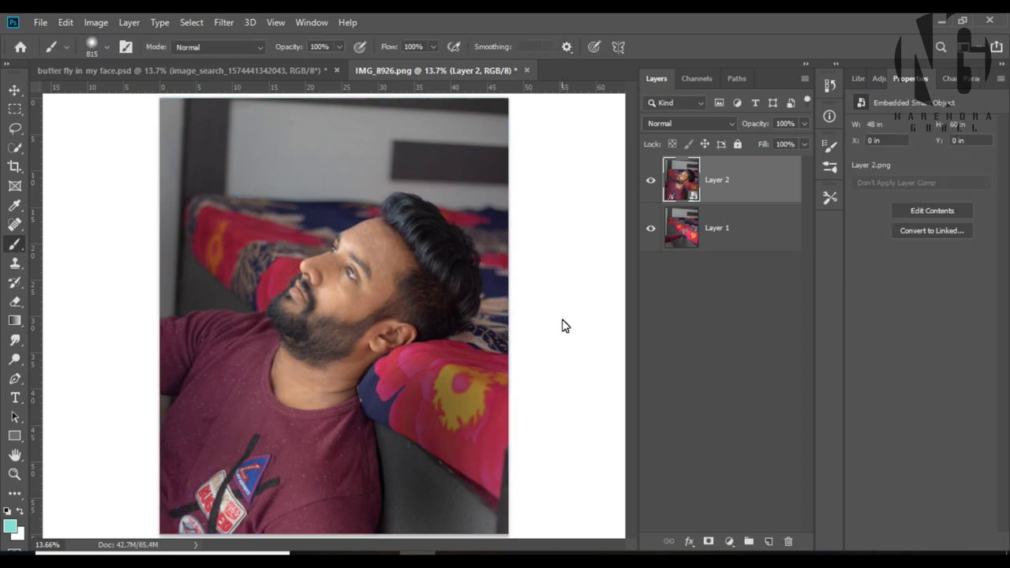
- Mask Layer 2 and paint black over the head top and ear with a ~493 px brush
{"action": "left_click", "coordinate": [707, 542]}
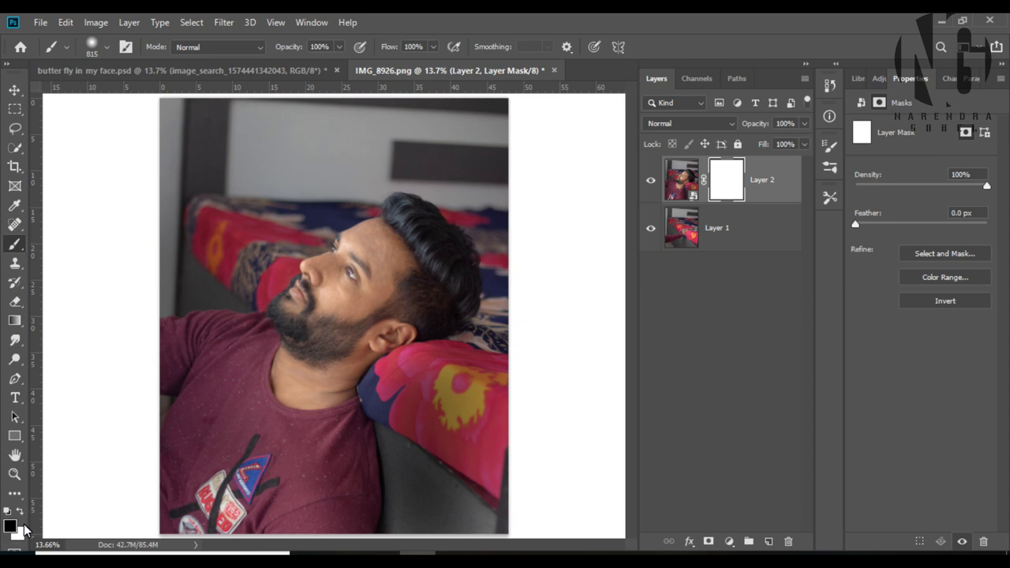
{"action": "mouse_move", "coordinate": [376, 207]}
{"action": "left_mouse_down"}
{"action": "mouse_move", "coordinate": [358, 206]}
{"action": "mouse_move", "coordinate": [463, 244]}
{"action": "left_mouse_up"}
{"action": "left_click", "coordinate": [353, 223]}
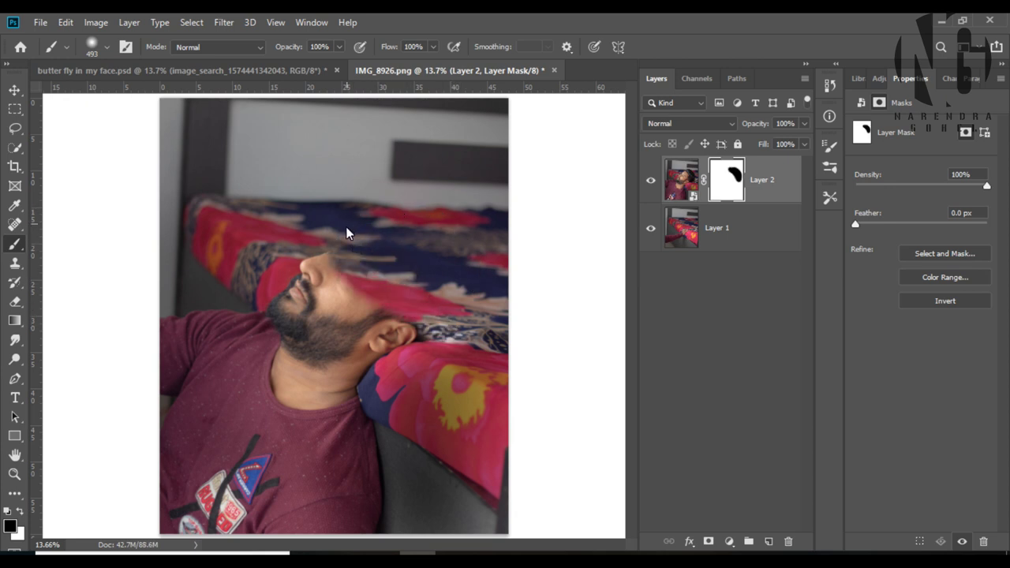
{"action": "left_click", "coordinate": [445, 323]}
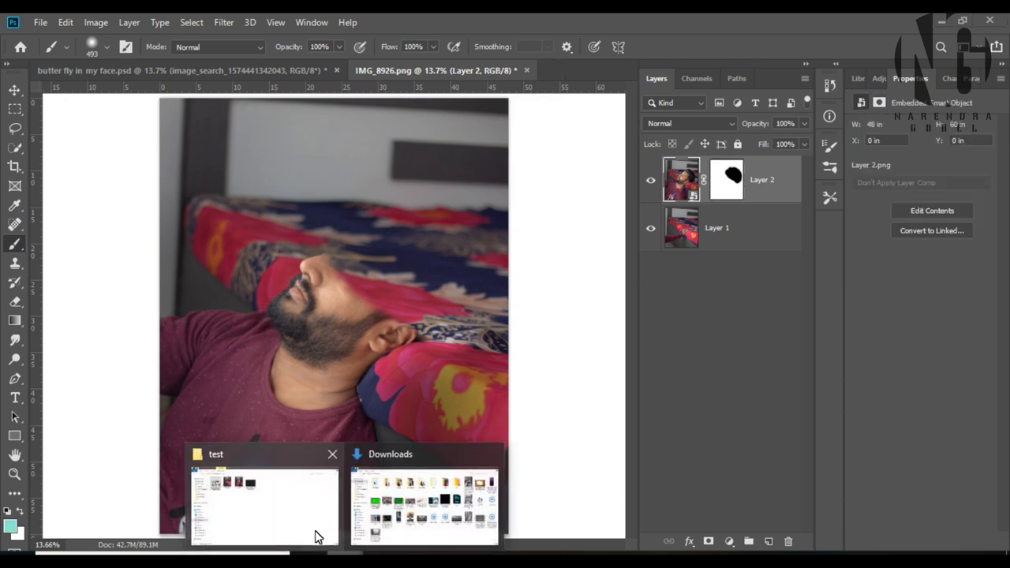
- Place the blue butterfly image, enlarged and moved onto the man's shirt
{"action": "left_click", "coordinate": [285, 513]}
{"action": "left_click_drag", "start_coordinate": [176, 178], "coordinate": [342, 386]}
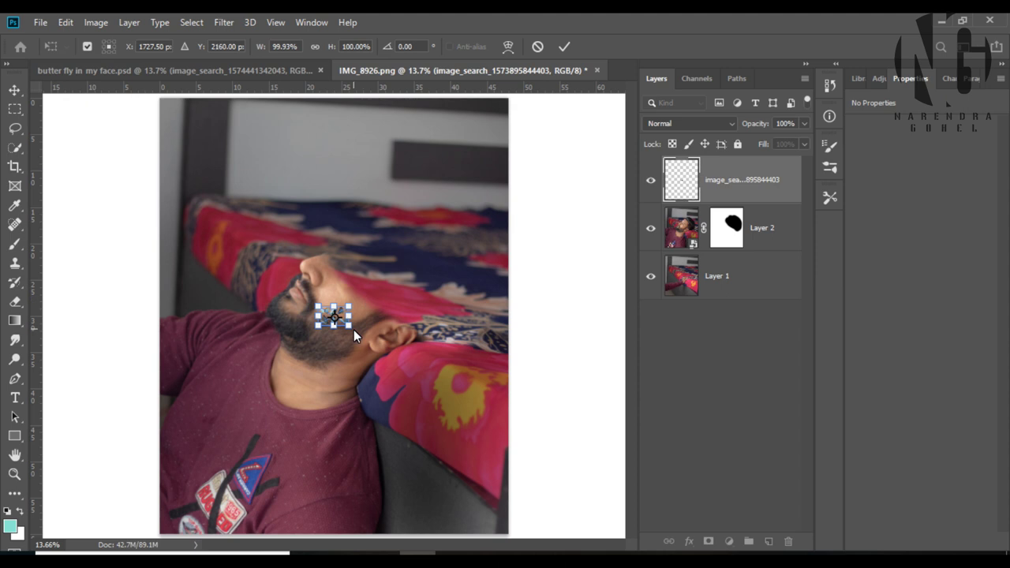
{"action": "left_click_drag", "start_coordinate": [353, 330], "coordinate": [450, 402]}
{"action": "left_click_drag", "start_coordinate": [400, 375], "coordinate": [388, 372]}
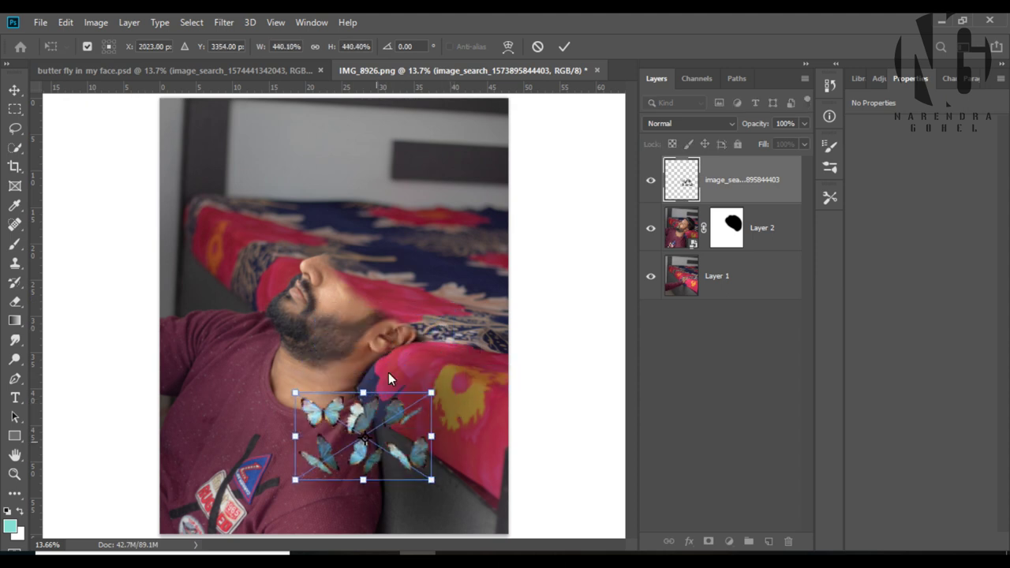
{"action": "left_click", "coordinate": [571, 47]}
- Lasso one butterfly on the chest
{"action": "left_click", "coordinate": [15, 127]}
{"action": "scroll", "coordinate": [272, 413], "scroll_direction": "up", "scroll_amount": 2}
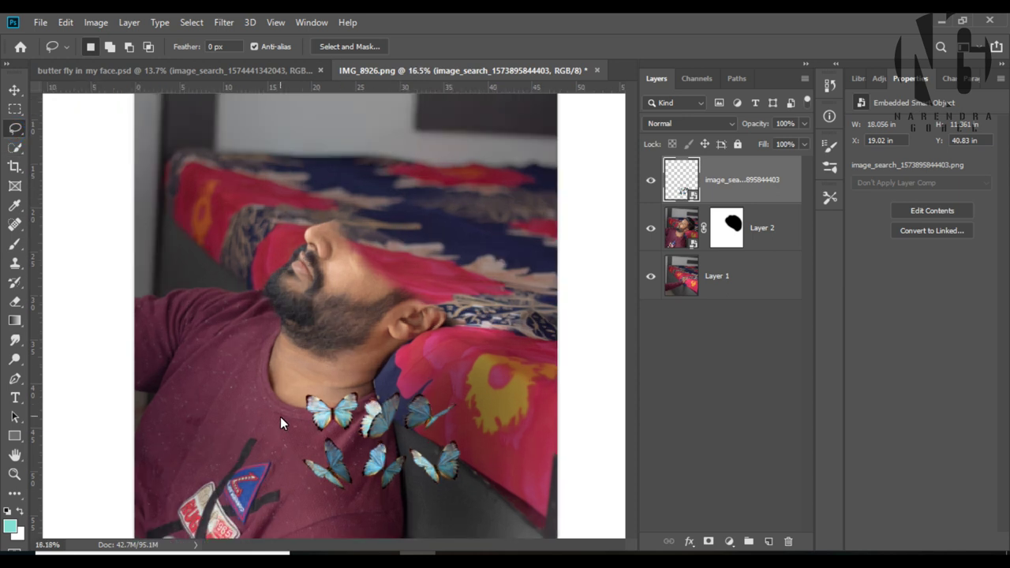
{"action": "scroll", "coordinate": [280, 416], "scroll_direction": "up", "scroll_amount": 2}
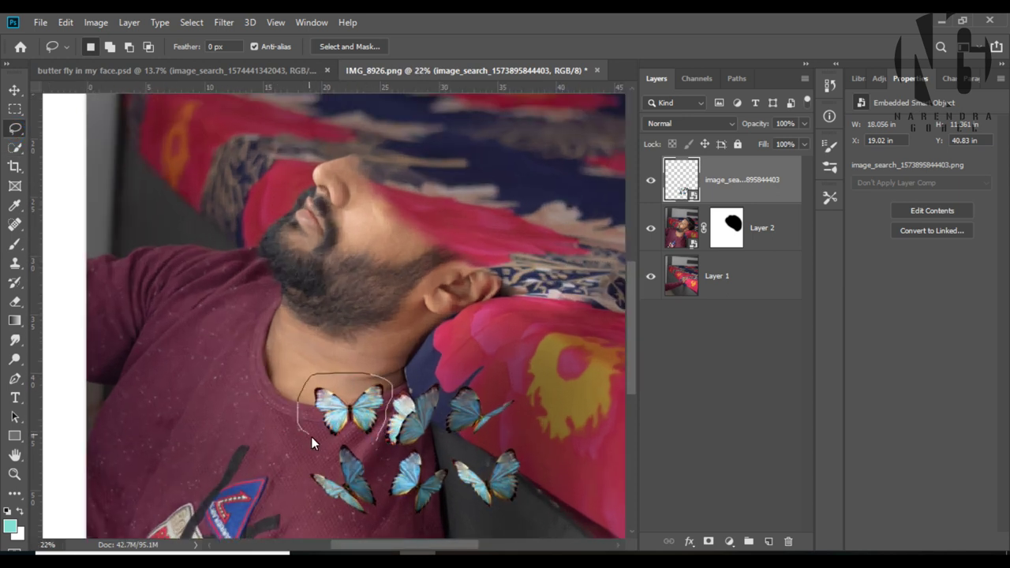
{"action": "left_click_drag", "start_coordinate": [361, 442], "coordinate": [351, 443]}
- Copy the outlined butterfly to its own layer and place it rotated beside the ear
{"action": "key", "text": "ctrl+j"}
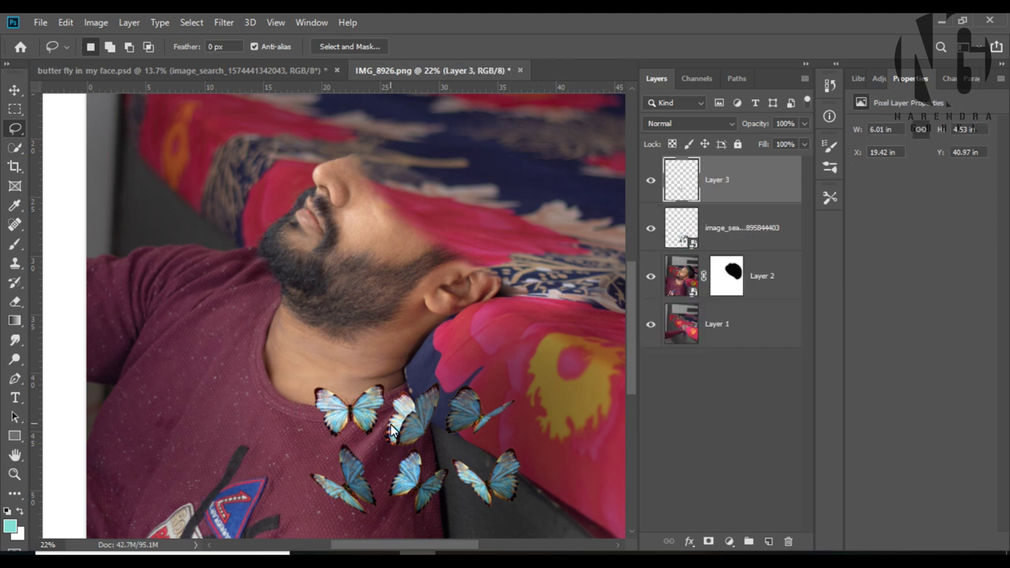
{"action": "key", "text": "ctrl+t"}
{"action": "left_click_drag", "start_coordinate": [368, 430], "coordinate": [483, 303]}
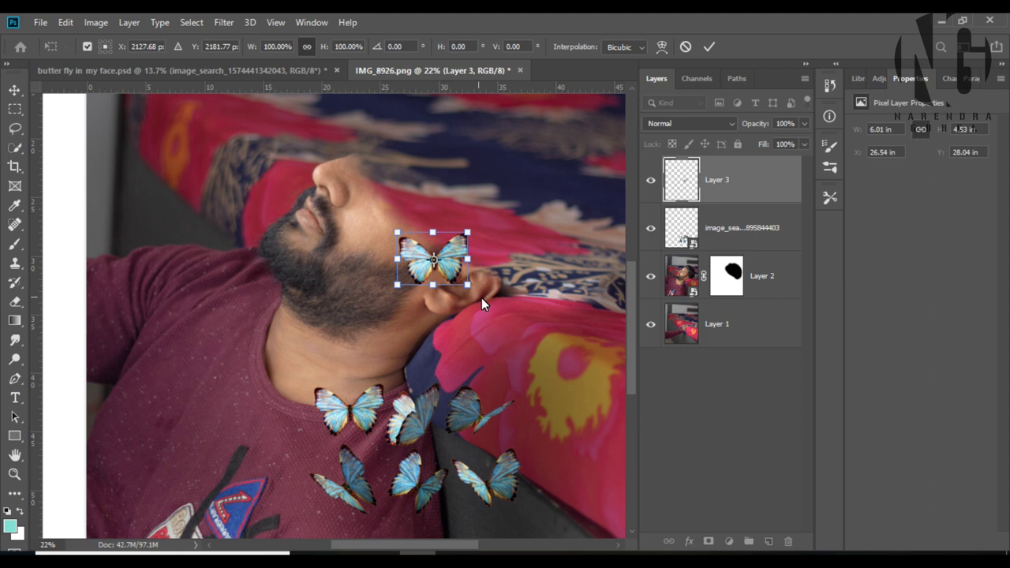
{"action": "left_click_drag", "start_coordinate": [483, 304], "coordinate": [437, 328]}
{"action": "left_click_drag", "start_coordinate": [437, 279], "coordinate": [446, 271]}
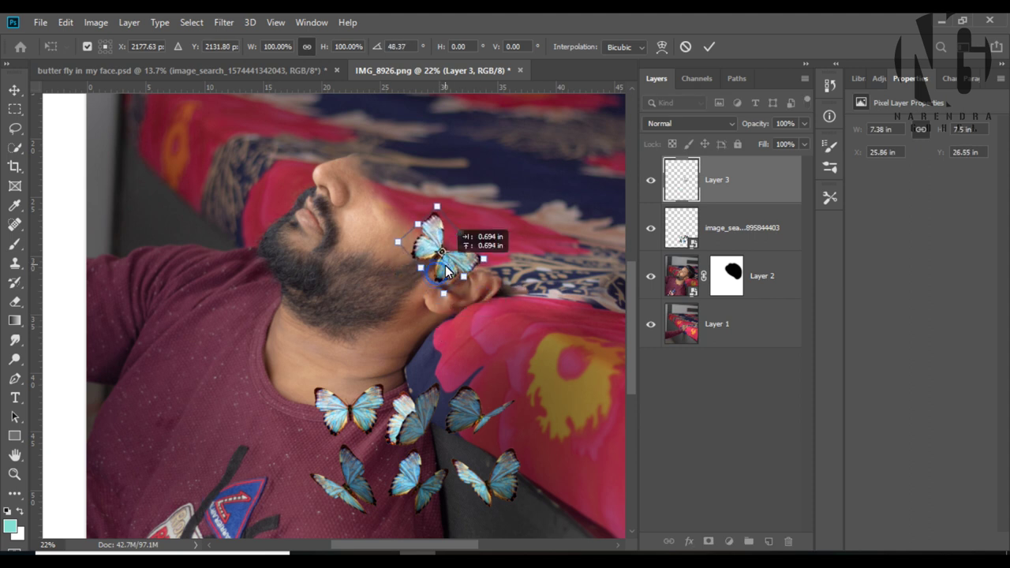
{"action": "mouse_move", "coordinate": [450, 310]}
{"action": "left_mouse_down"}
{"action": "mouse_move", "coordinate": [436, 295]}
{"action": "mouse_move", "coordinate": [448, 272]}
{"action": "left_mouse_up"}
{"action": "left_click", "coordinate": [706, 47]}
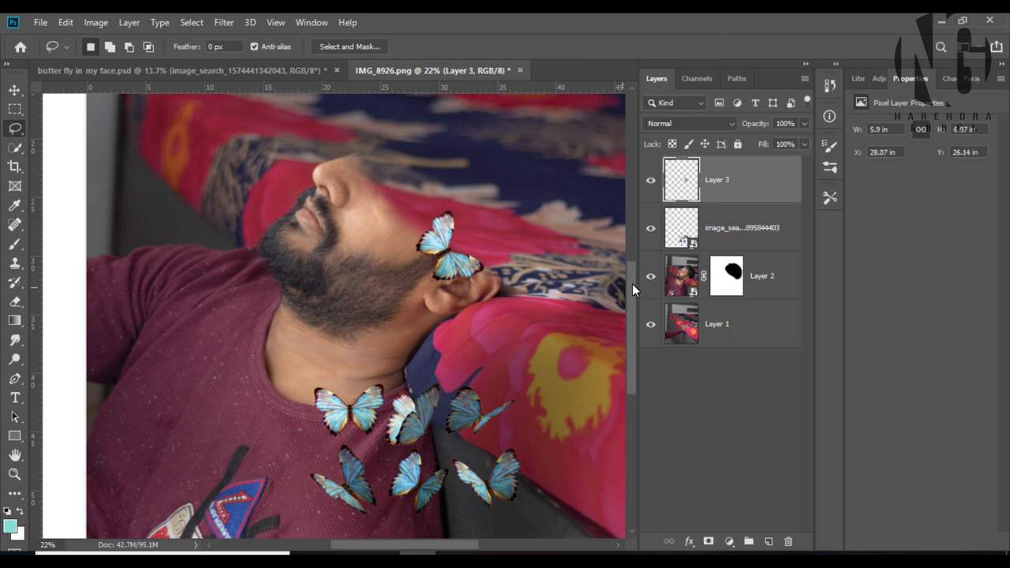
- Copy another butterfly from the butterfly layer onto a new layer placed on the forehead
{"action": "left_click", "coordinate": [717, 225]}
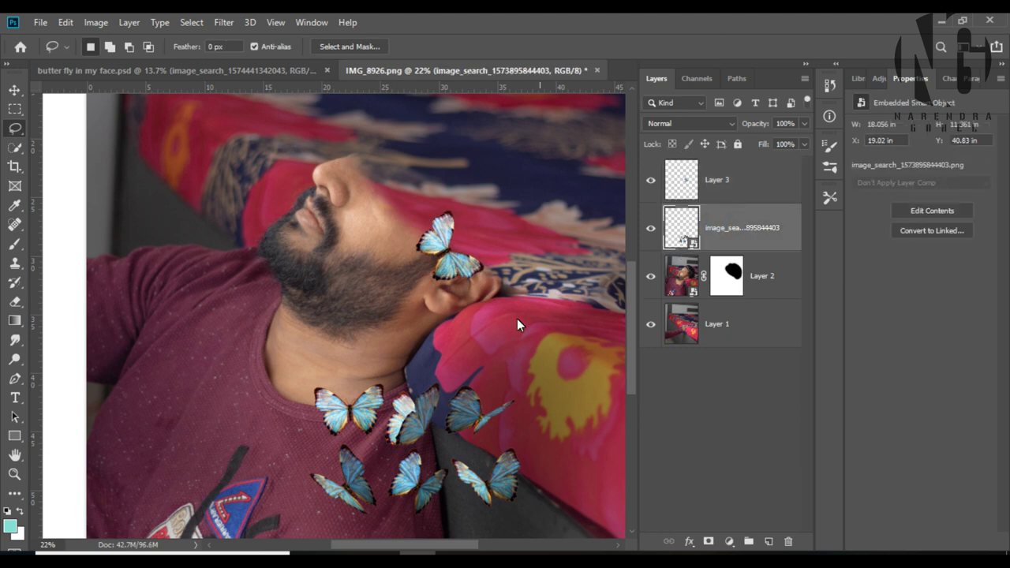
{"action": "left_click_drag", "start_coordinate": [395, 385], "coordinate": [388, 424]}
{"action": "key", "text": "ctrl+j"}
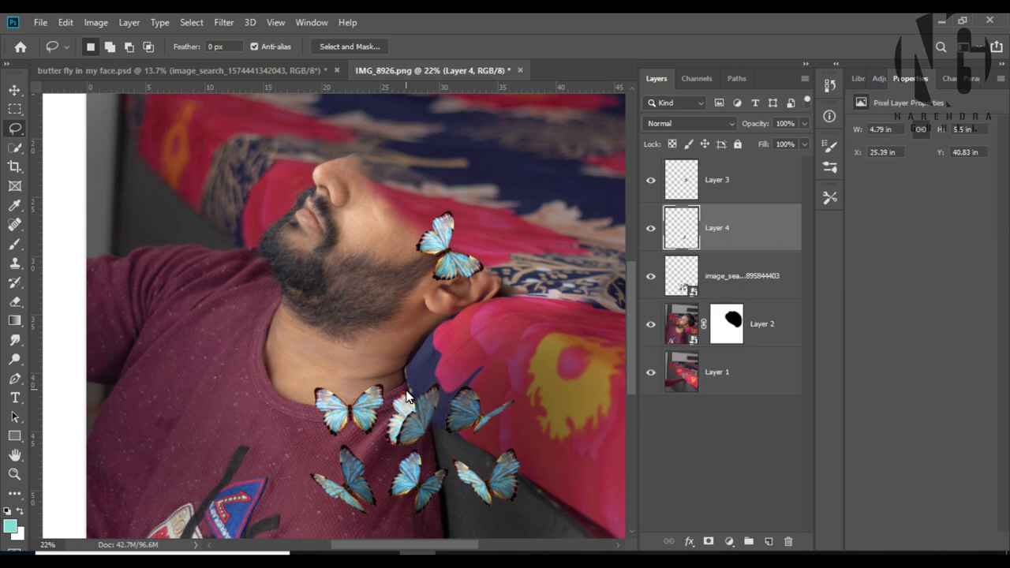
{"action": "key", "text": "ctrl+t"}
{"action": "left_click_drag", "start_coordinate": [406, 369], "coordinate": [327, 159]}
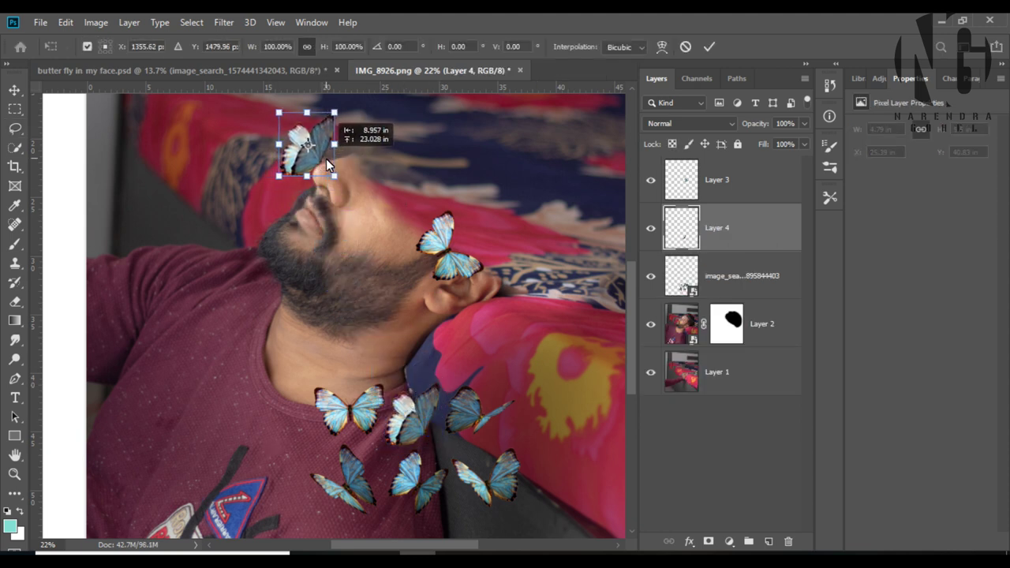
{"action": "left_click_drag", "start_coordinate": [327, 167], "coordinate": [323, 170]}
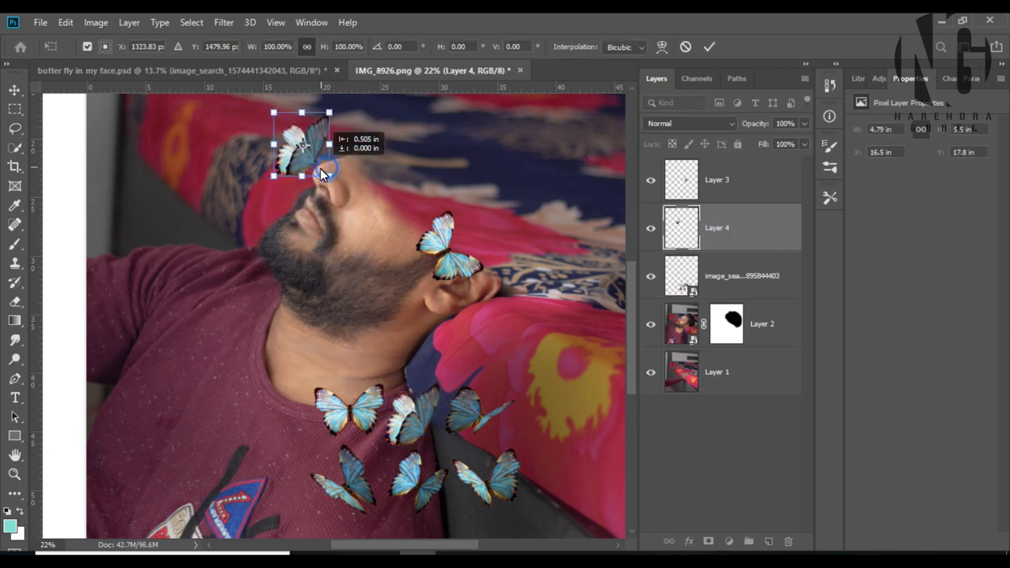
{"action": "left_click", "coordinate": [709, 47]}
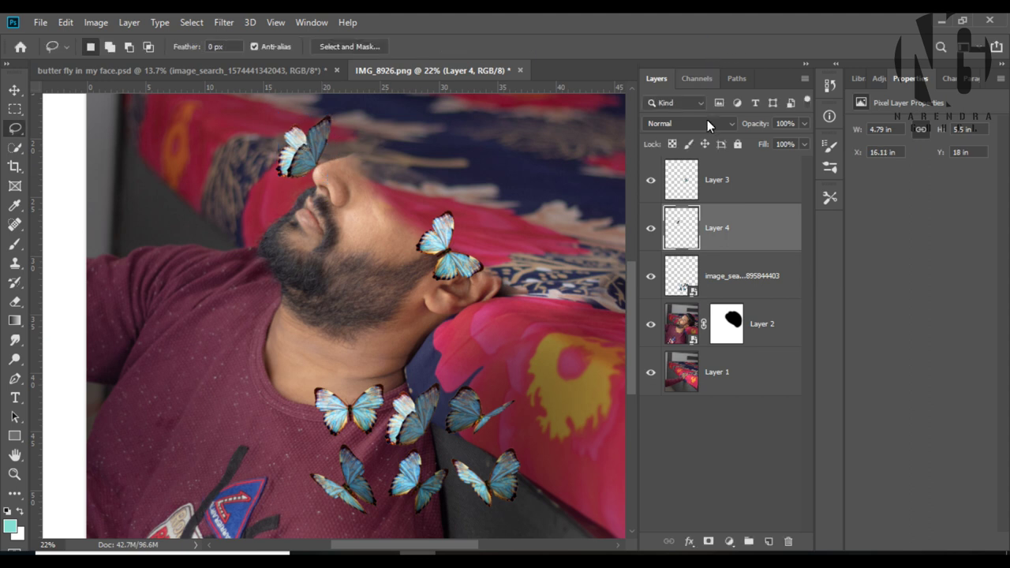
- Copy two more butterflies onto new layers for the forehead and cheek
{"action": "left_click", "coordinate": [741, 276]}
{"action": "mouse_move", "coordinate": [457, 441]}
{"action": "left_mouse_down"}
{"action": "mouse_move", "coordinate": [460, 459]}
{"action": "mouse_move", "coordinate": [502, 464]}
{"action": "mouse_move", "coordinate": [378, 163]}
{"action": "left_mouse_up"}
{"action": "key", "text": "ctrl+j"}
{"action": "key", "text": "ctrl+t"}
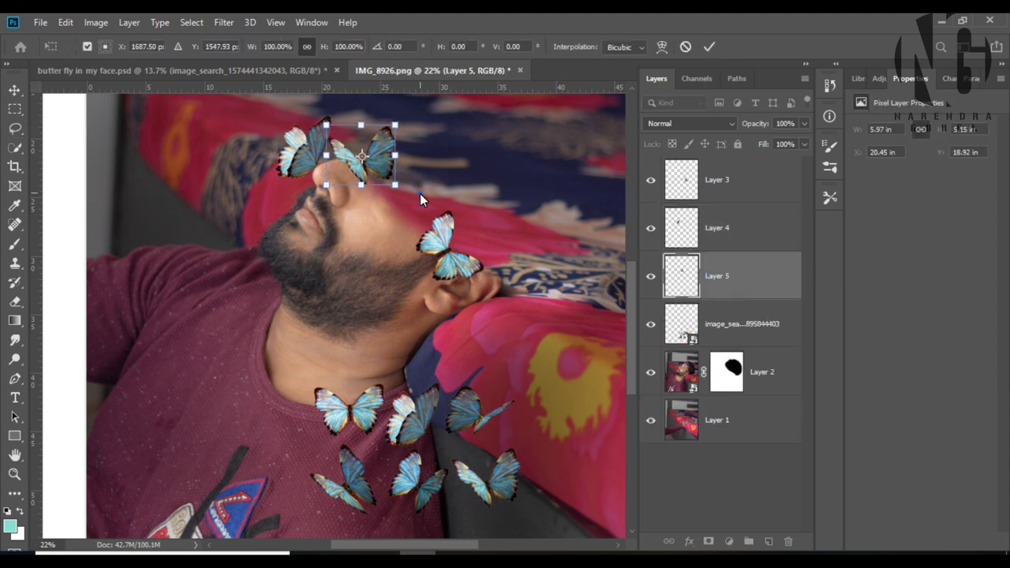
{"action": "left_click", "coordinate": [709, 47]}
{"action": "left_click", "coordinate": [742, 323]}
{"action": "mouse_move", "coordinate": [315, 448]}
{"action": "left_mouse_down"}
{"action": "mouse_move", "coordinate": [309, 430]}
{"action": "mouse_move", "coordinate": [410, 228]}
{"action": "left_mouse_up"}
{"action": "key", "text": "ctrl+j"}
{"action": "key", "text": "ctrl+t"}
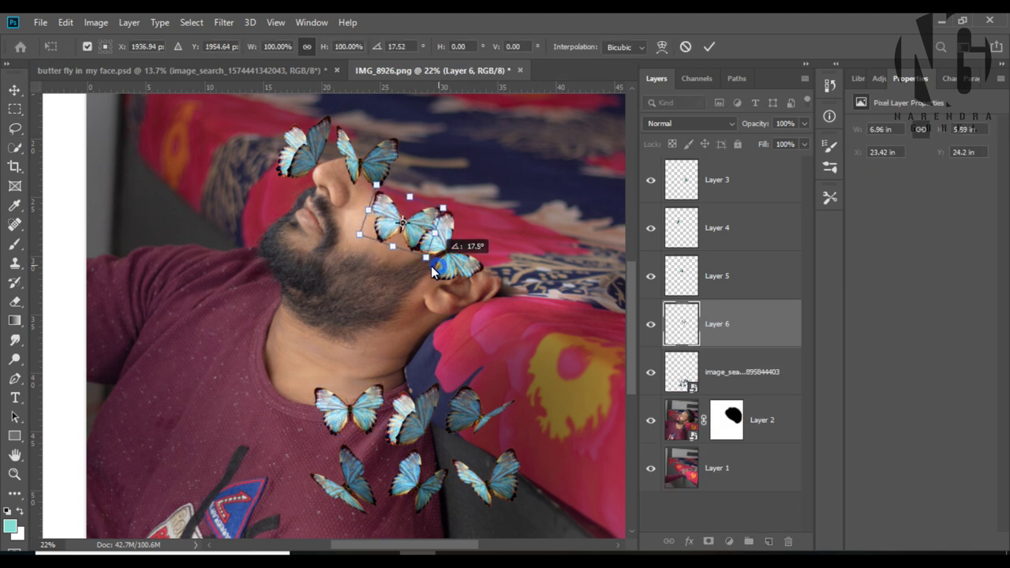
{"action": "left_click", "coordinate": [709, 46]}
- Copy a lower-right butterfly onto a new layer for the neck
{"action": "left_click", "coordinate": [742, 372]}
{"action": "mouse_move", "coordinate": [467, 513]}
{"action": "left_mouse_down"}
{"action": "mouse_move", "coordinate": [454, 465]}
{"action": "mouse_move", "coordinate": [497, 268]}
{"action": "left_mouse_up"}
{"action": "key", "text": "ctrl+j"}
{"action": "key", "text": "ctrl+t"}
{"action": "key", "text": "Return"}
{"action": "scroll", "coordinate": [399, 299], "scroll_direction": "down", "scroll_amount": 1}
{"action": "scroll", "coordinate": [399, 299], "scroll_direction": "down", "scroll_amount": 1}
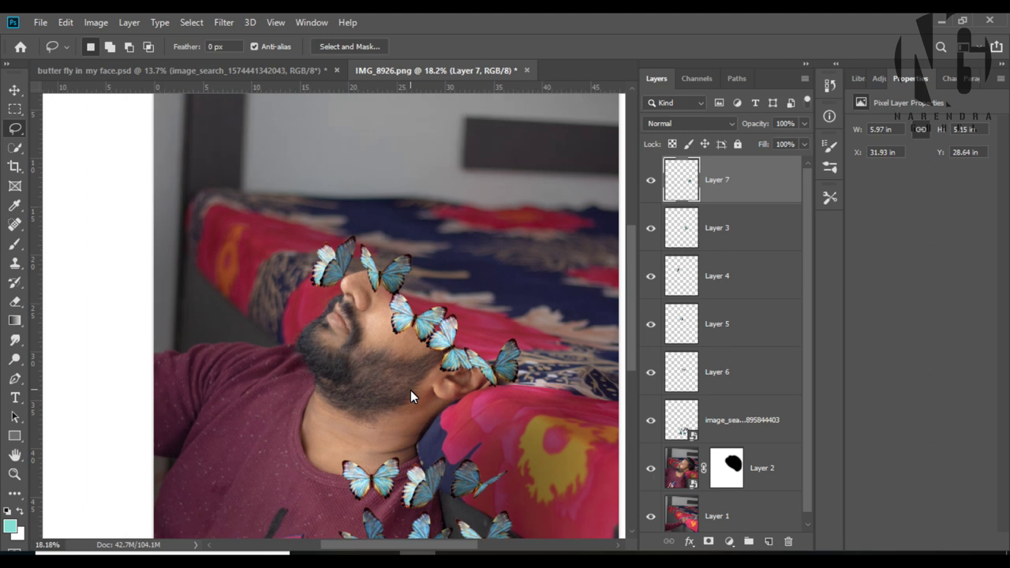
- Copy a lower butterfly onto a new layer at the upper right
{"action": "left_click", "coordinate": [755, 425]}
{"action": "mouse_move", "coordinate": [454, 418]}
{"action": "left_mouse_down"}
{"action": "mouse_move", "coordinate": [442, 416]}
{"action": "mouse_move", "coordinate": [486, 243]}
{"action": "left_mouse_up"}
{"action": "key", "text": "ctrl+j"}
{"action": "key", "text": "ctrl+t"}
{"action": "key", "text": "Return"}
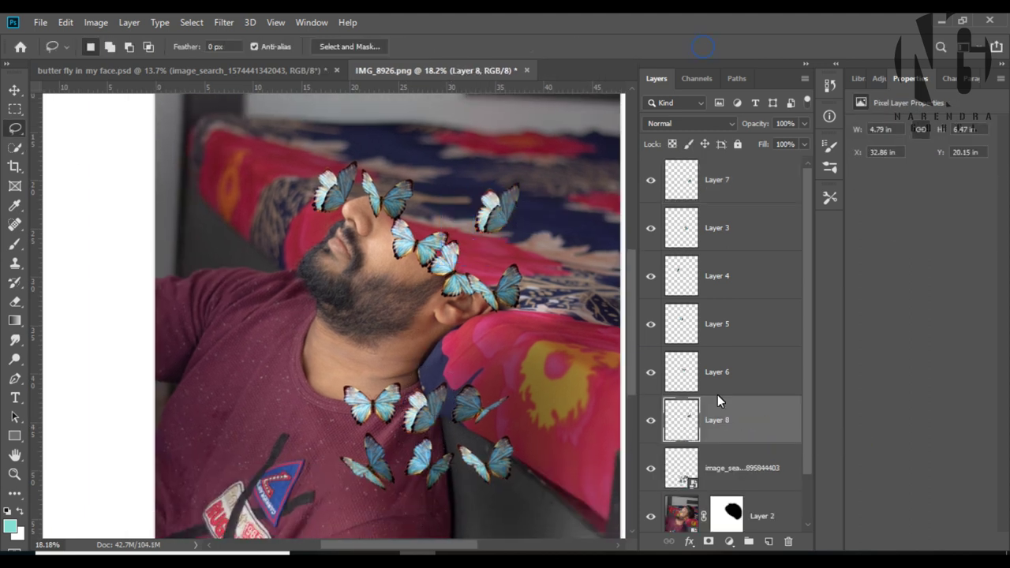
- Copy a chest butterfly onto a new layer, moved and rotated near the image top
{"action": "key", "text": "alt+bracketleft"}
{"action": "key", "text": "ctrl+j"}
{"action": "key", "text": "ctrl+t"}
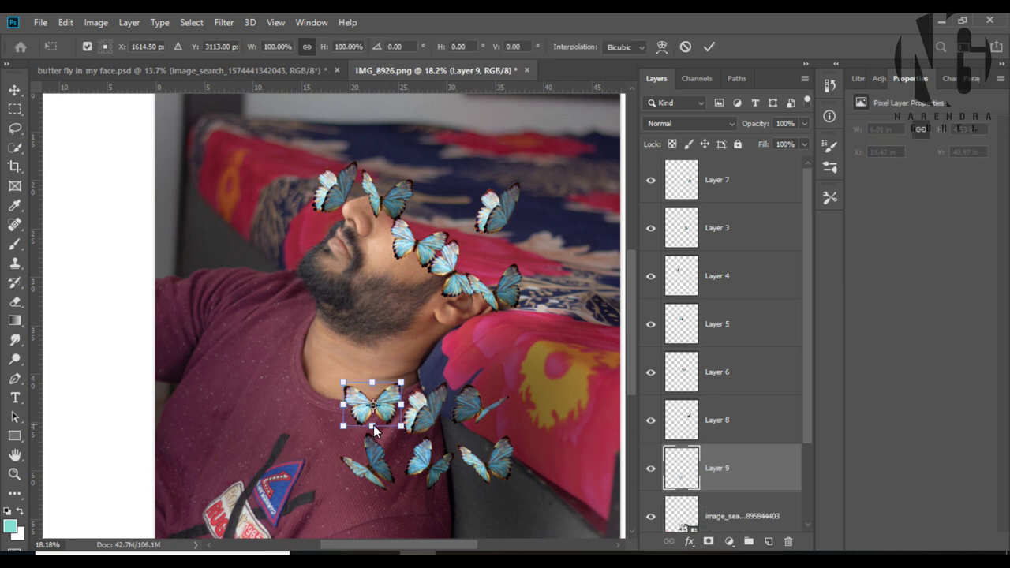
{"action": "left_click_drag", "start_coordinate": [370, 402], "coordinate": [520, 146]}
{"action": "left_click_drag", "start_coordinate": [548, 181], "coordinate": [513, 134]}
{"action": "key", "text": "Return"}
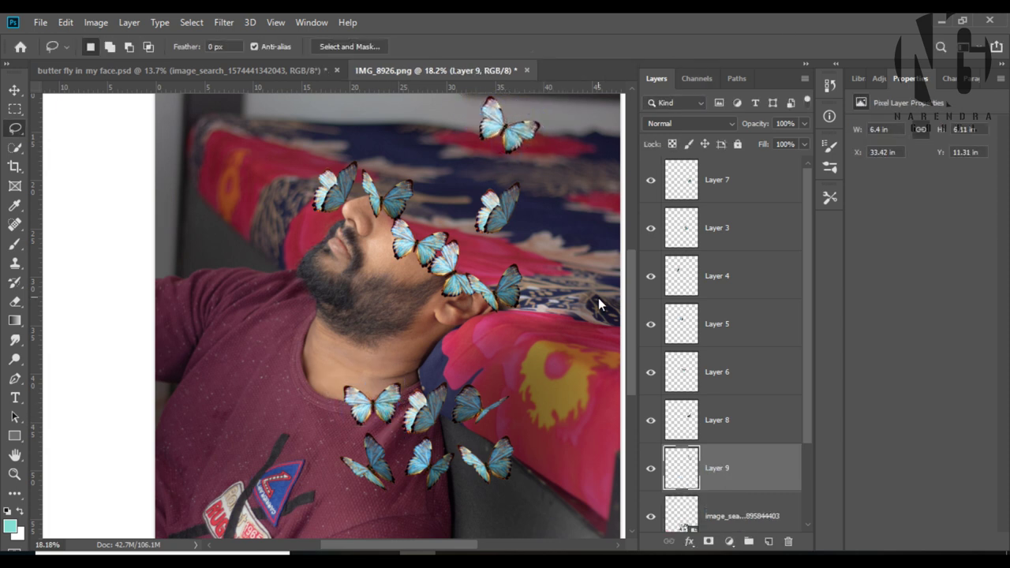
- Add two more butterfly copies along the top edge, one tilted
{"action": "key", "text": "alt+bracketleft"}
{"action": "key", "text": "ctrl+j"}
{"action": "key", "text": "ctrl+t"}
{"action": "left_click_drag", "start_coordinate": [486, 457], "coordinate": [394, 114]}
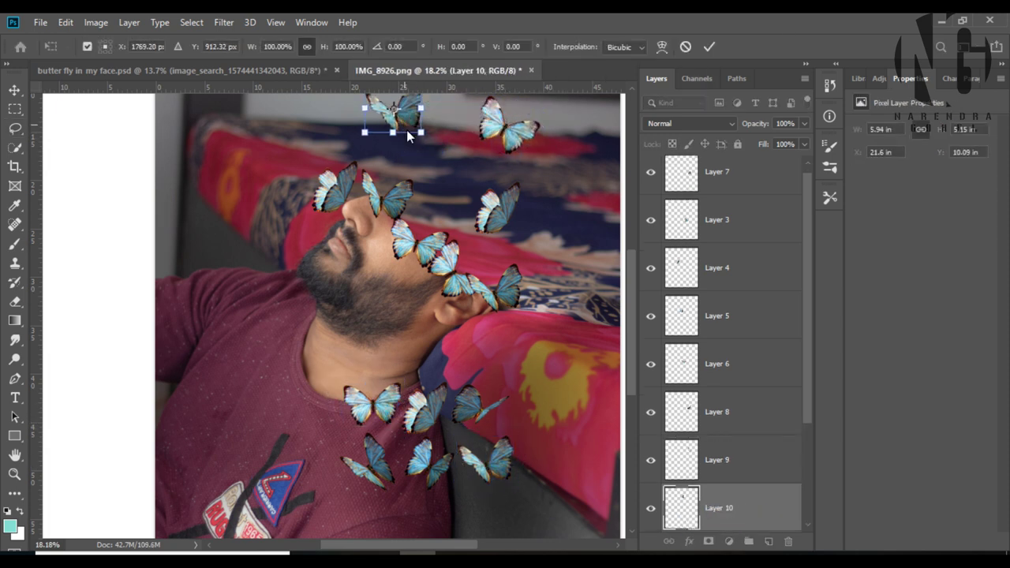
{"action": "key", "text": "Return"}
{"action": "key", "text": "alt+bracketleft"}
{"action": "key", "text": "ctrl+j"}
{"action": "key", "text": "ctrl+t"}
{"action": "left_click_drag", "start_coordinate": [458, 364], "coordinate": [445, 158]}
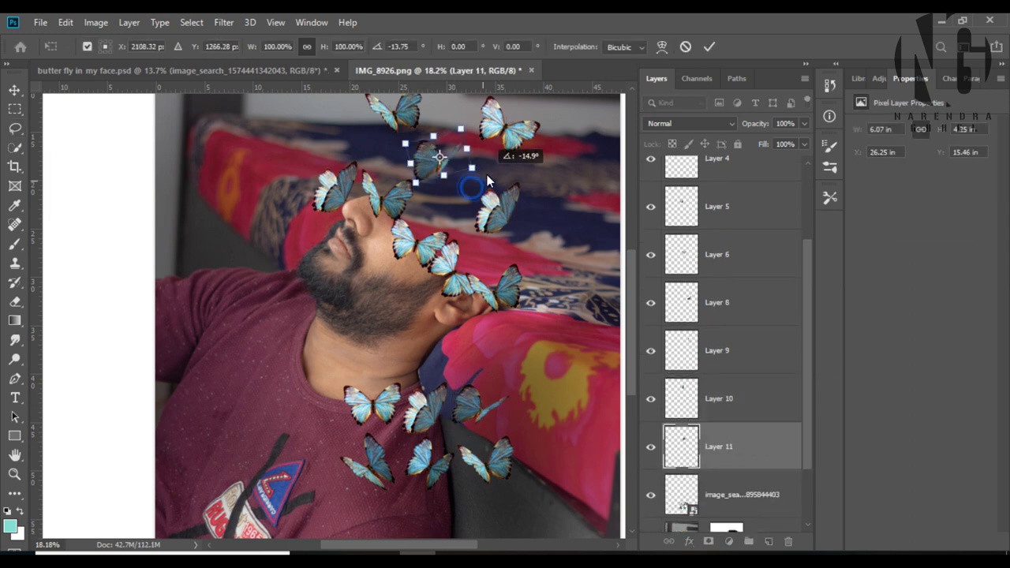
{"action": "key", "text": "Return"}
- Add a final butterfly copy in the upper area, rotated about 32 degrees
{"action": "key", "text": "alt+bracketleft"}
{"action": "mouse_move", "coordinate": [371, 427]}
{"action": "left_mouse_down"}
{"action": "mouse_move", "coordinate": [351, 473]}
{"action": "mouse_move", "coordinate": [444, 202]}
{"action": "left_mouse_up"}
{"action": "key", "text": "ctrl+j"}
{"action": "key", "text": "ctrl+t"}
{"action": "left_click_drag", "start_coordinate": [492, 254], "coordinate": [461, 268]}
{"action": "key", "text": "Return"}
- Zoom out to the whole photo and select the leftover butterfly sheet layer
{"action": "key", "text": "ctrl+0"}
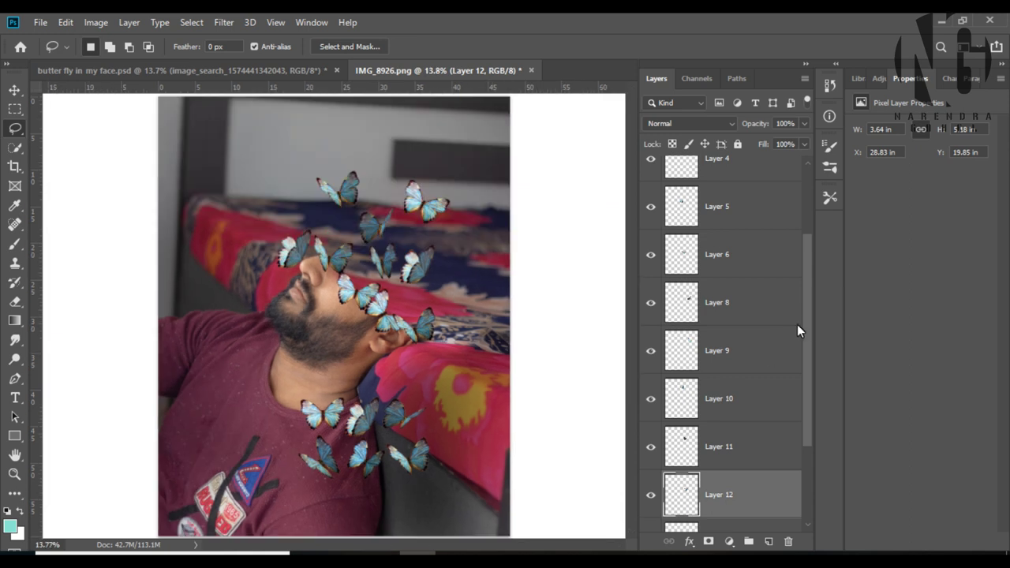
{"action": "scroll", "coordinate": [792, 330], "scroll_direction": "down", "scroll_amount": 2}
{"action": "left_click", "coordinate": [729, 431]}
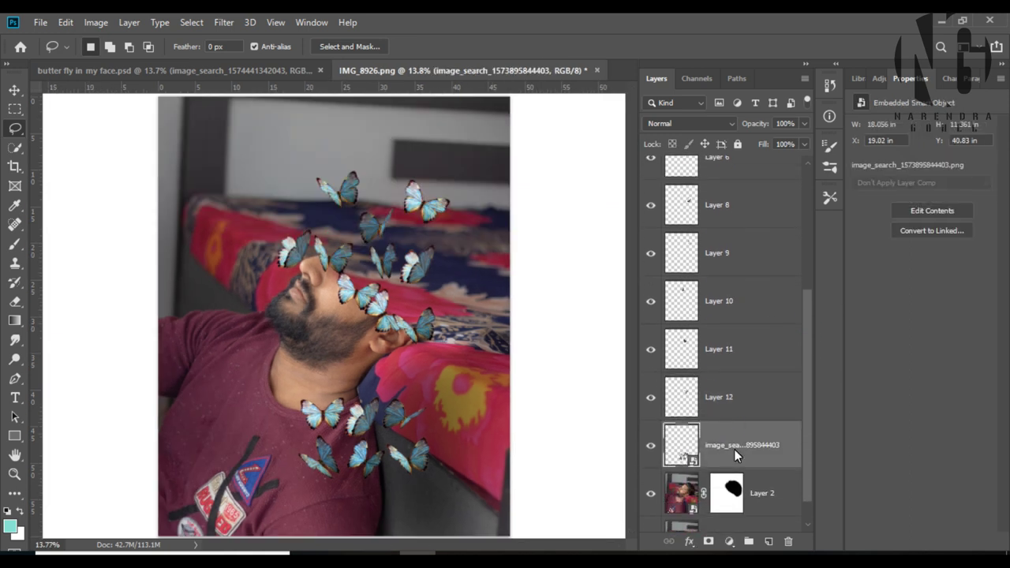
- Delete the image_search butterfly sheet and merge Layers 7–12 into one Layer 7
{"action": "left_click_drag", "start_coordinate": [783, 456], "coordinate": [790, 542]}
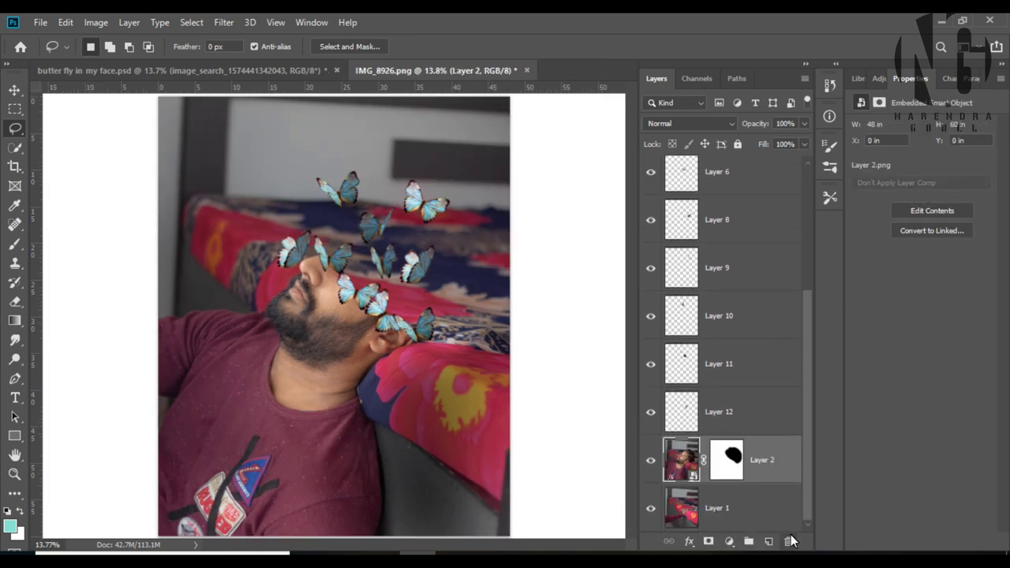
{"action": "left_click_drag", "start_coordinate": [809, 474], "coordinate": [809, 270]}
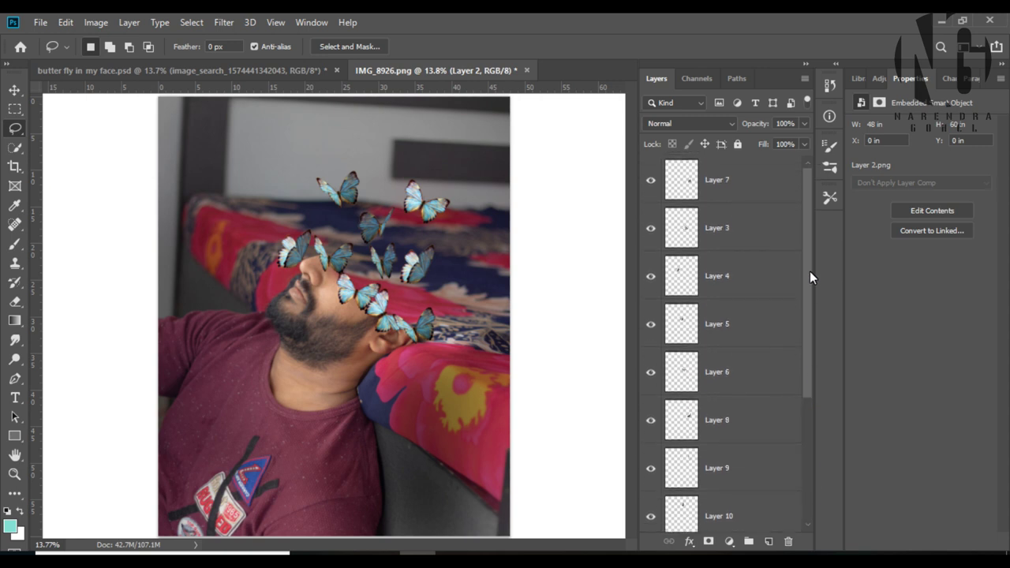
{"action": "left_click", "coordinate": [765, 181]}
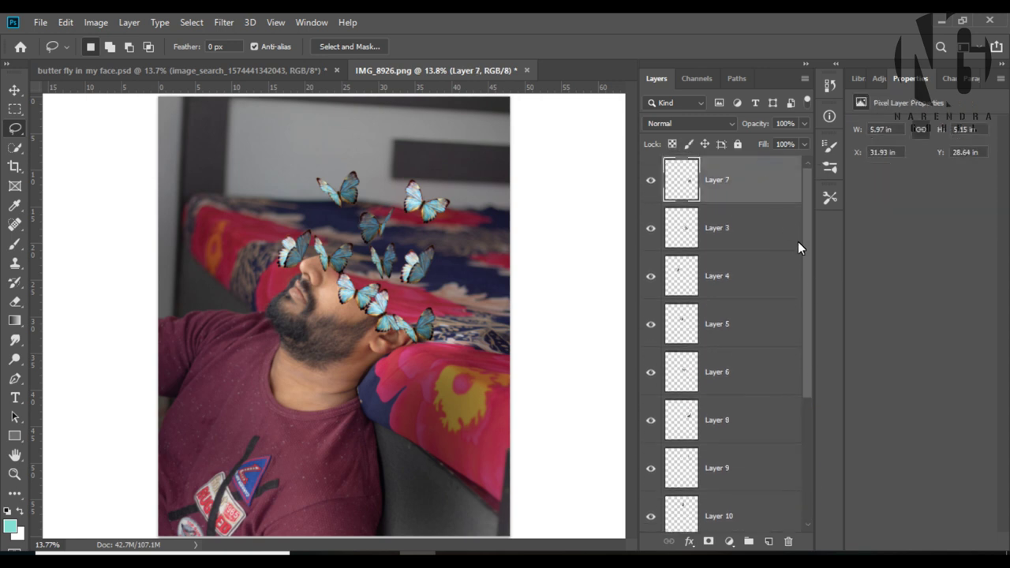
{"action": "left_click_drag", "start_coordinate": [808, 259], "coordinate": [808, 388]}
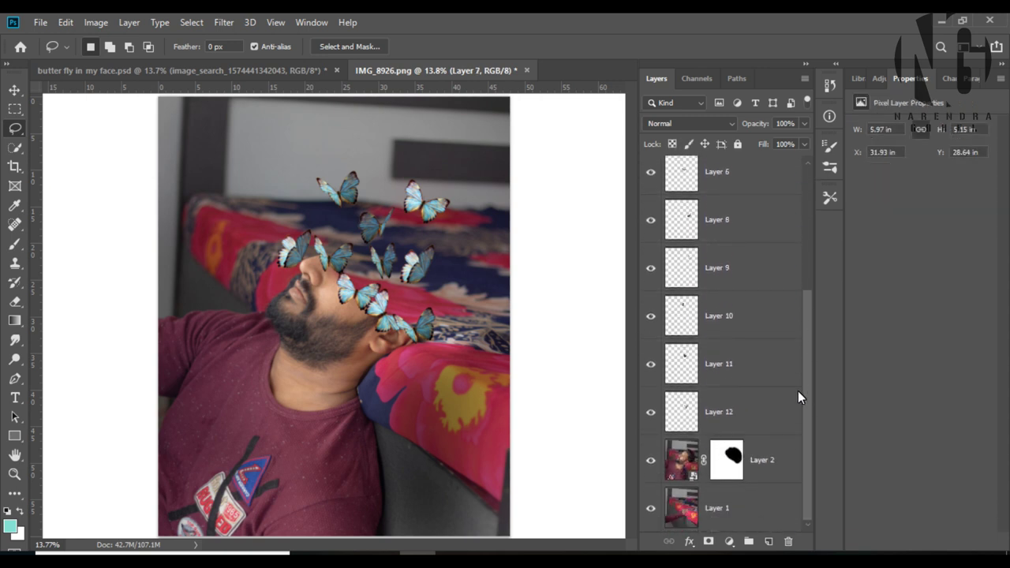
{"action": "left_click", "coordinate": [764, 400], "text": "shift"}
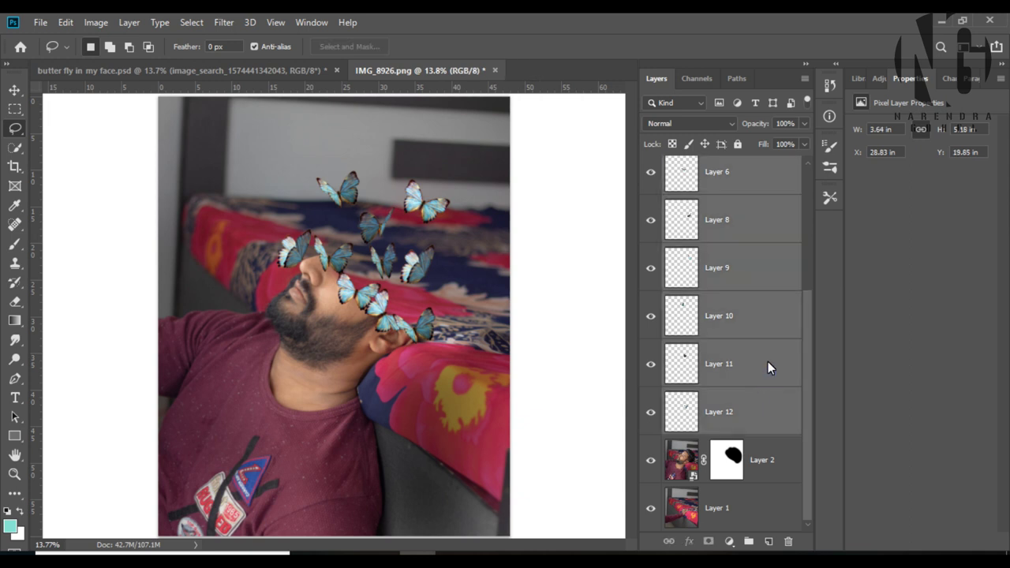
{"action": "key", "text": "ctrl+e"}
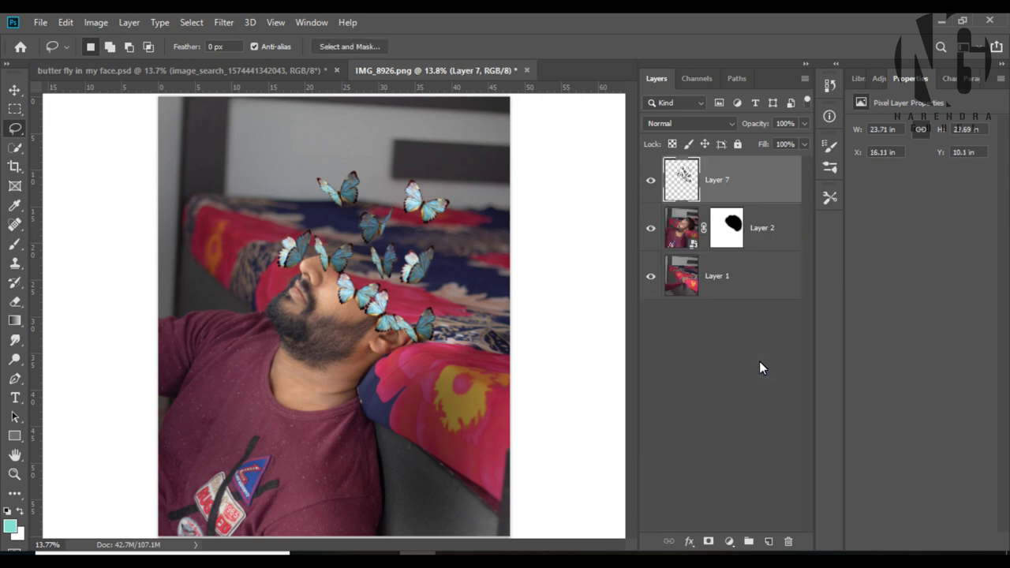
- Toggle the merged butterflies off and on to compare, then select Layer 2's mask
{"action": "left_click", "coordinate": [651, 180]}
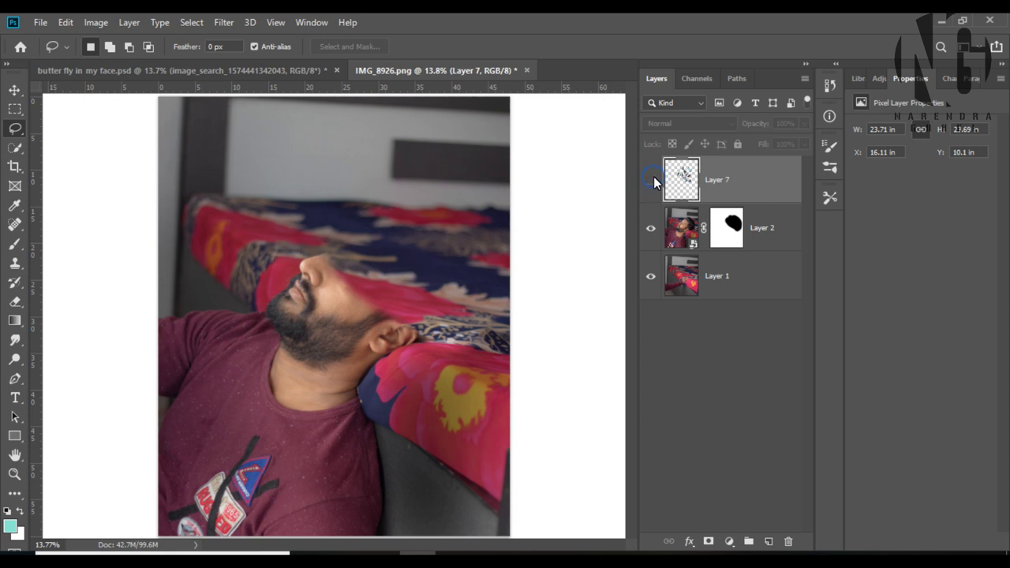
{"action": "left_click", "coordinate": [651, 180]}
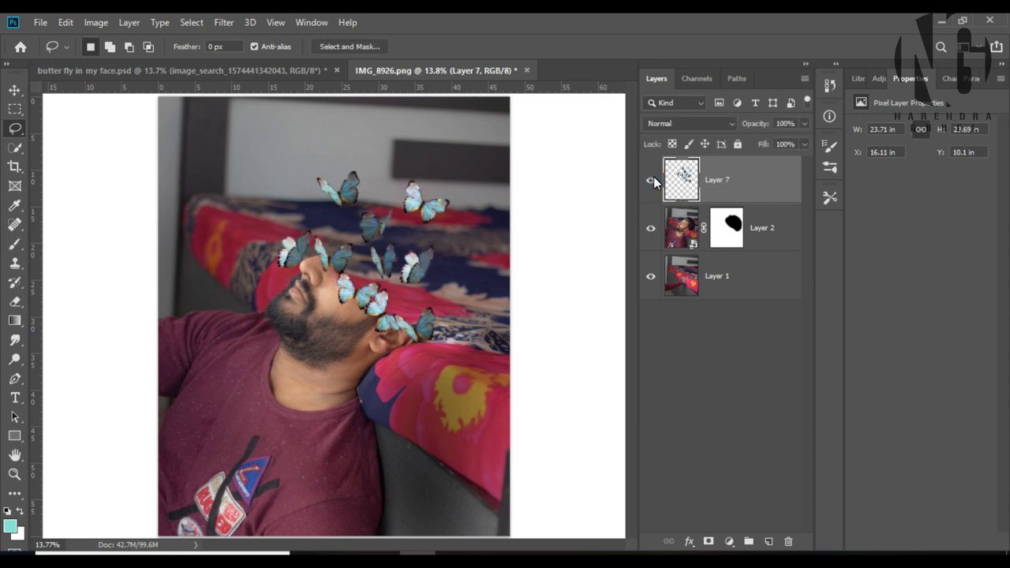
{"action": "left_click", "coordinate": [722, 231]}
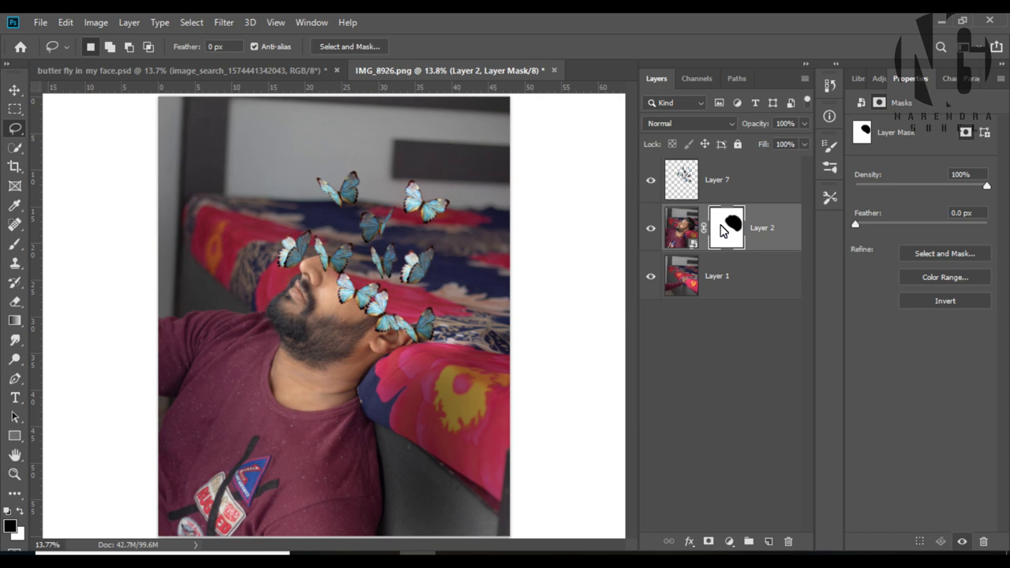
- Zoom in and paint white on Layer 2's mask at the cheek
{"action": "left_click", "coordinate": [19, 249]}
{"action": "scroll", "coordinate": [326, 252], "scroll_direction": "up", "scroll_amount": 3}
{"action": "scroll", "coordinate": [326, 253], "scroll_direction": "up", "scroll_amount": 3}
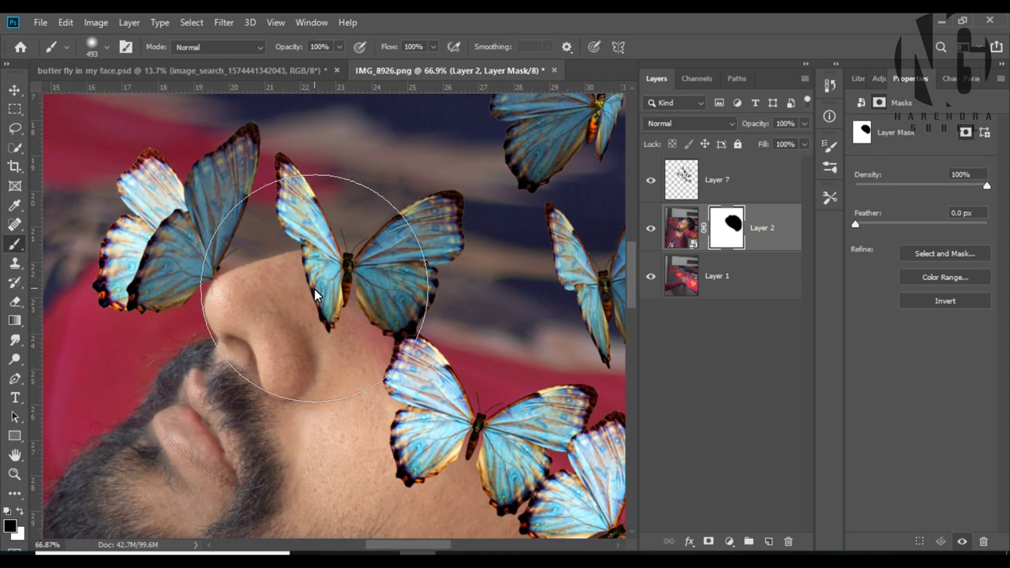
{"action": "scroll", "coordinate": [316, 275], "scroll_direction": "up", "scroll_amount": 2}
{"action": "left_click_drag", "start_coordinate": [346, 259], "coordinate": [229, 284]}
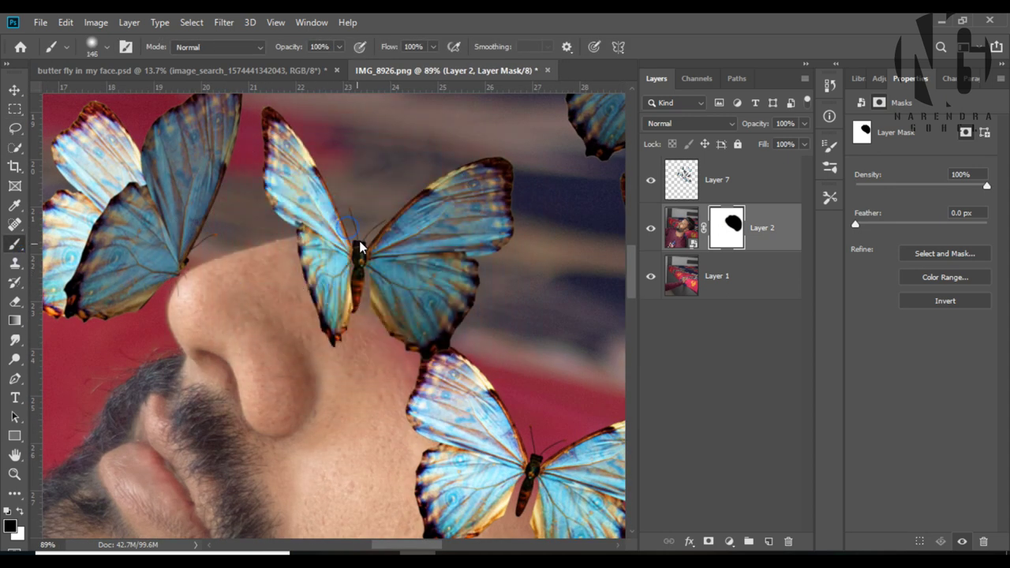
{"action": "key", "text": "z"}
{"action": "key", "text": "b"}
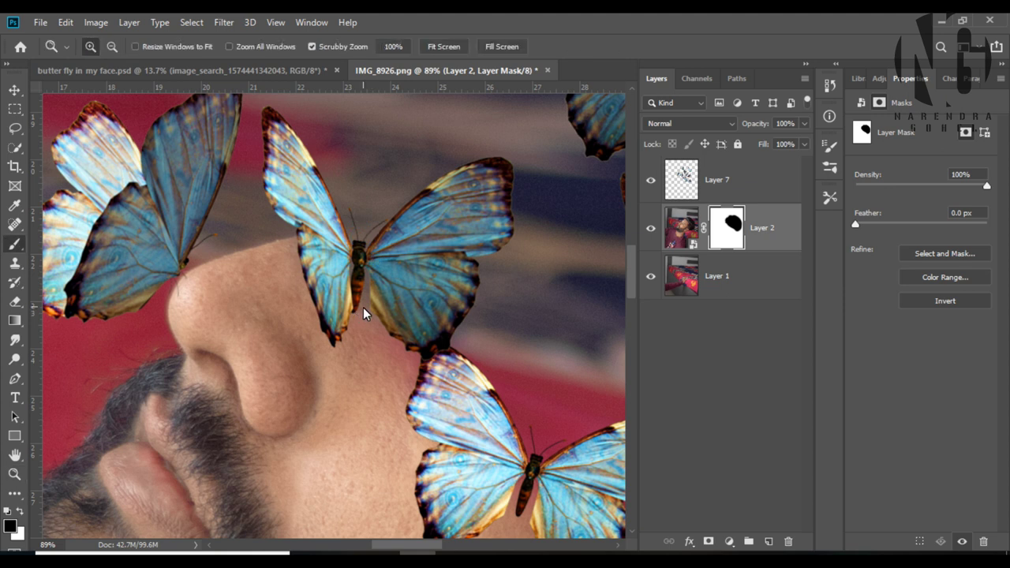
{"action": "key", "text": "x"}
{"action": "left_click", "coordinate": [385, 357]}
- Paint white on the mask near the ear beside the butterfly
{"action": "left_click_drag", "start_coordinate": [385, 415], "coordinate": [368, 299]}
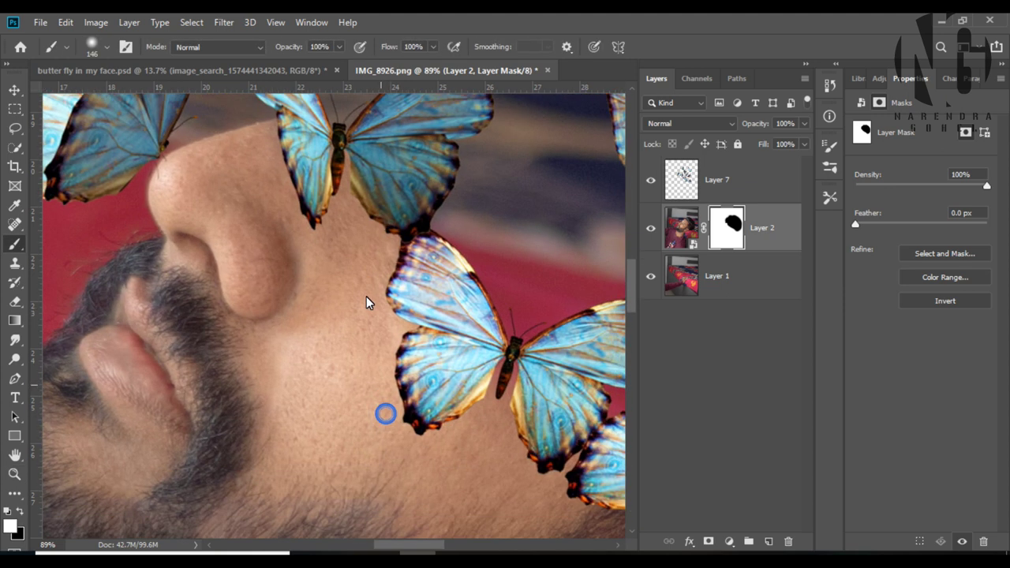
{"action": "left_click_drag", "start_coordinate": [511, 426], "coordinate": [386, 280]}
{"action": "mouse_move", "coordinate": [562, 487]}
{"action": "left_mouse_down"}
{"action": "mouse_move", "coordinate": [493, 403]}
{"action": "mouse_move", "coordinate": [476, 310]}
{"action": "mouse_move", "coordinate": [347, 336]}
{"action": "left_mouse_up"}
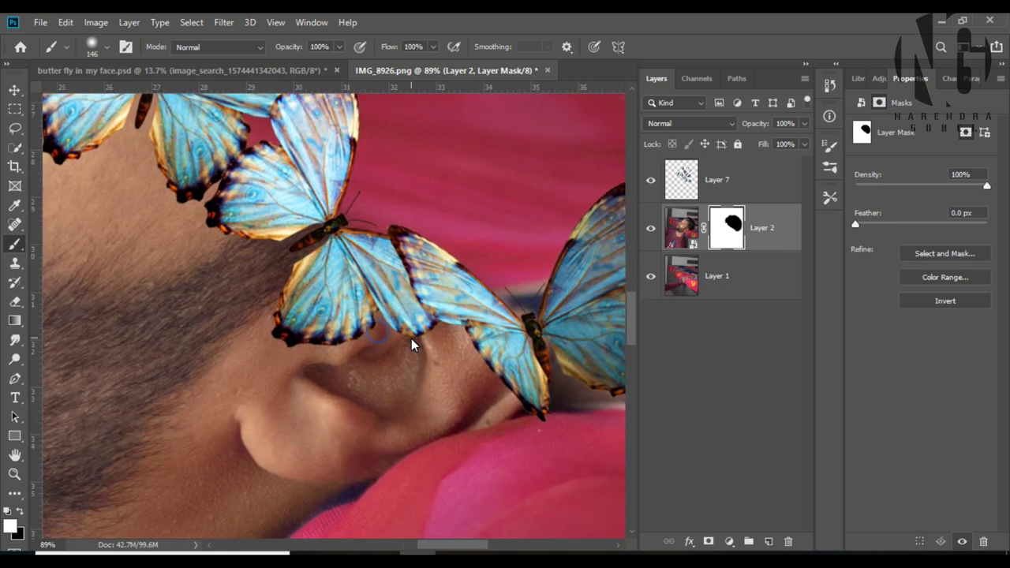
{"action": "left_click", "coordinate": [547, 397]}
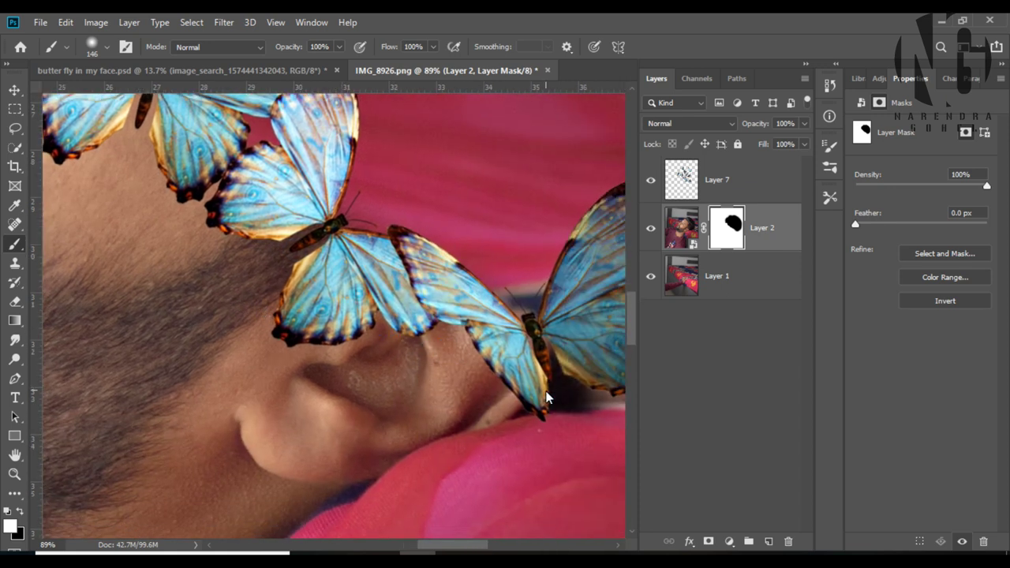
{"action": "scroll", "coordinate": [481, 396], "scroll_direction": "down", "scroll_amount": 1}
{"action": "scroll", "coordinate": [282, 306], "scroll_direction": "down", "scroll_amount": 3}
{"action": "scroll", "coordinate": [282, 306], "scroll_direction": "down", "scroll_amount": 2}
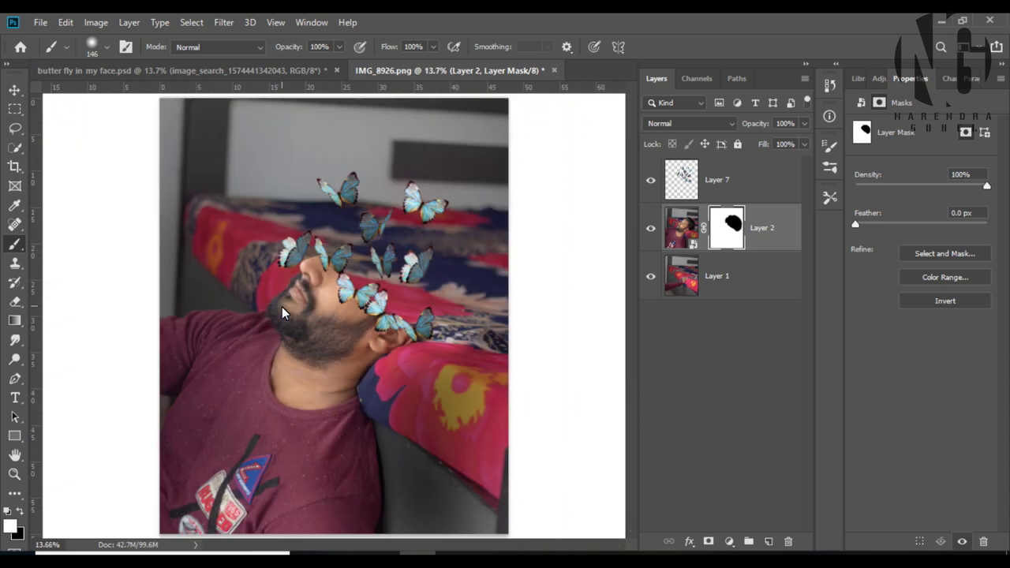
- Place the starfield above the butterflies, scaled to ~167% and rotated about -51° over the face
{"action": "left_click", "coordinate": [686, 175]}
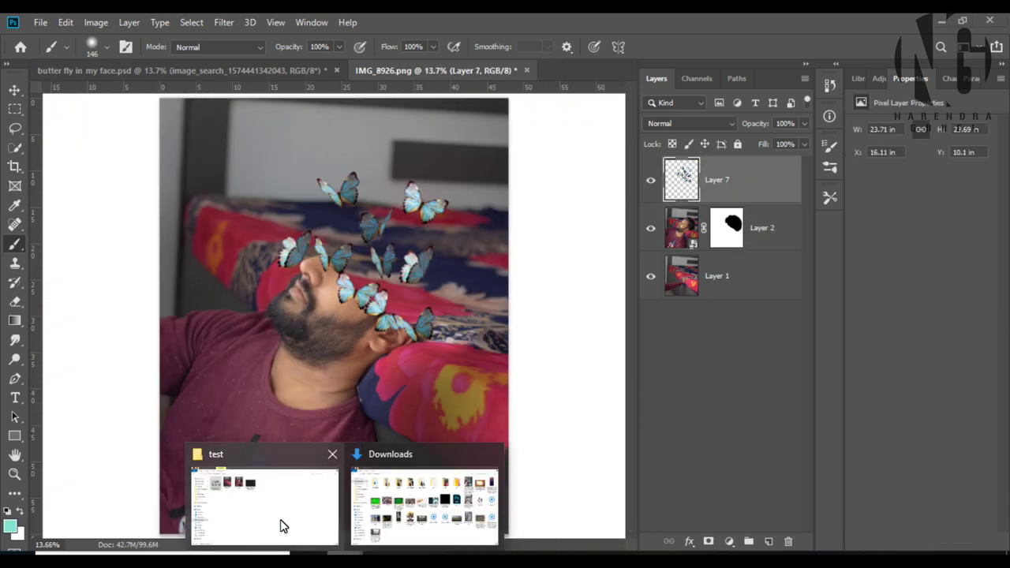
{"action": "left_click", "coordinate": [281, 520]}
{"action": "left_click_drag", "start_coordinate": [415, 126], "coordinate": [377, 466]}
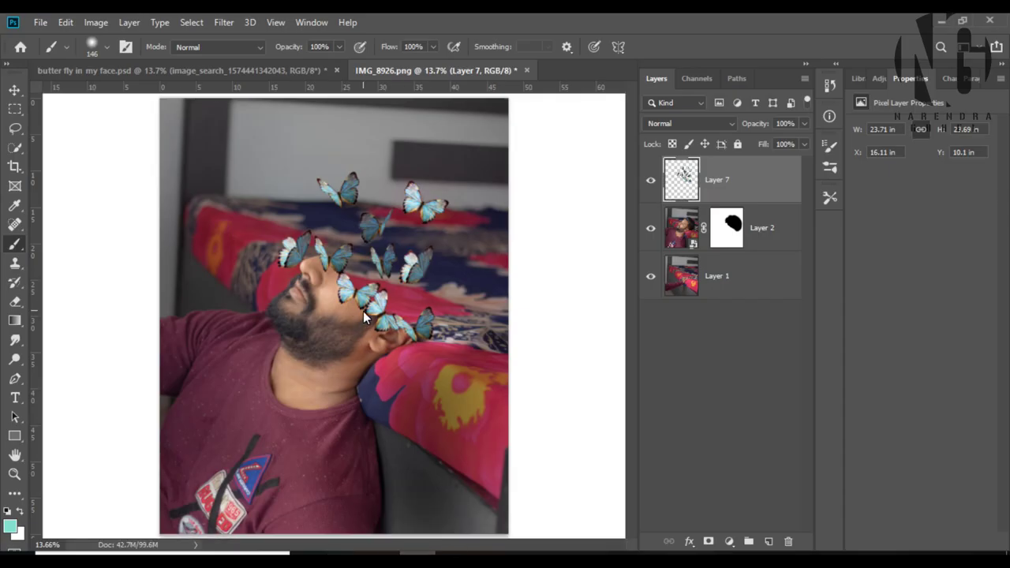
{"action": "left_click_drag", "start_coordinate": [377, 466], "coordinate": [361, 311]}
{"action": "mouse_move", "coordinate": [396, 359]}
{"action": "left_mouse_down"}
{"action": "mouse_move", "coordinate": [489, 418]}
{"action": "mouse_move", "coordinate": [528, 311]}
{"action": "mouse_move", "coordinate": [400, 270]}
{"action": "mouse_move", "coordinate": [402, 263]}
{"action": "left_mouse_up"}
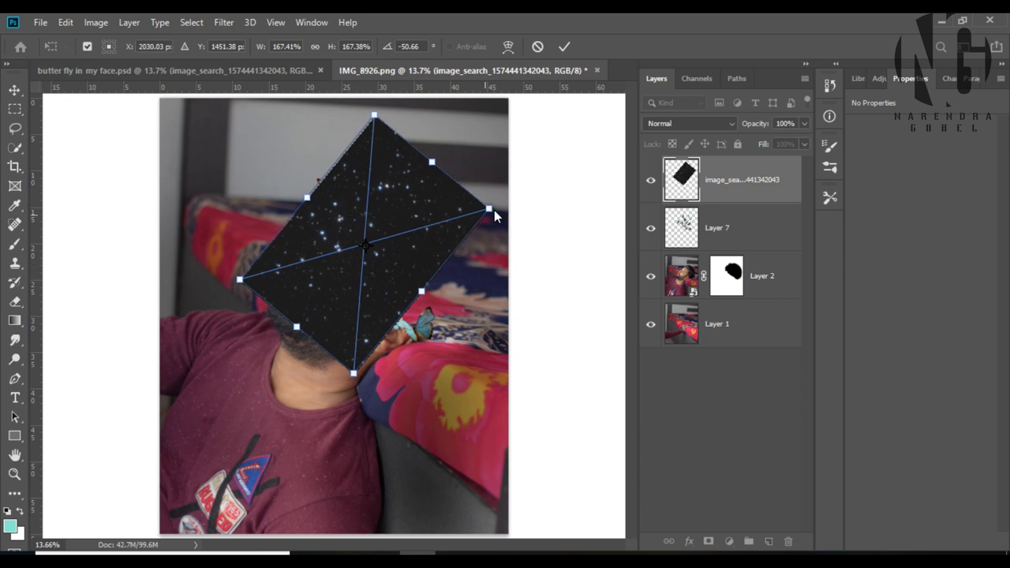
- Warp the starfield at lowered opacity, pulling its right and top corners and bowing the upper-left edge
{"action": "left_click_drag", "start_coordinate": [483, 213], "coordinate": [517, 204]}
{"action": "right_click", "coordinate": [418, 197]}
{"action": "left_click", "coordinate": [445, 298]}
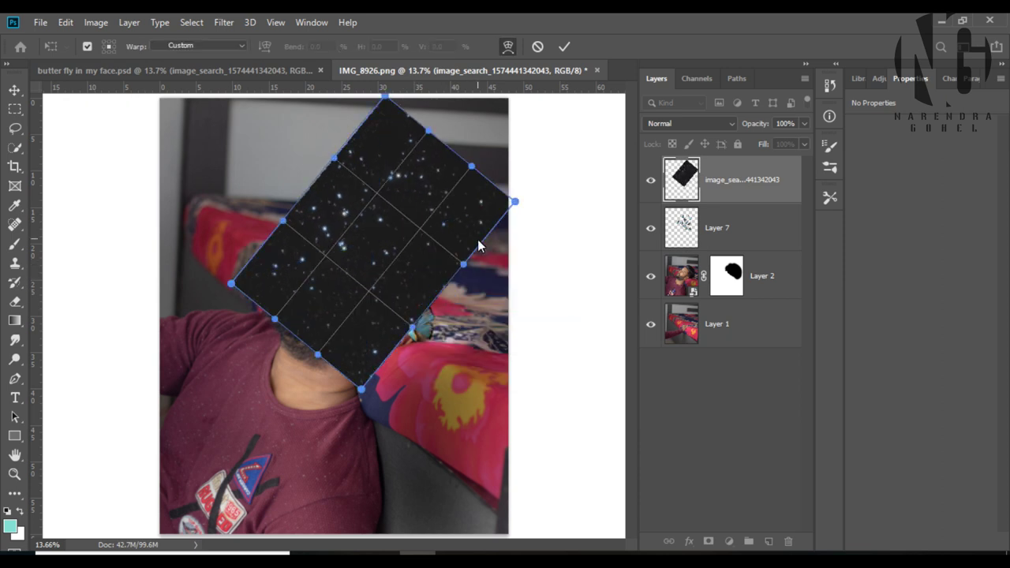
{"action": "left_click_drag", "start_coordinate": [515, 204], "coordinate": [491, 203]}
{"action": "left_click_drag", "start_coordinate": [757, 129], "coordinate": [718, 128]}
{"action": "left_click_drag", "start_coordinate": [384, 98], "coordinate": [385, 134]}
{"action": "left_click_drag", "start_coordinate": [333, 168], "coordinate": [305, 195]}
- Reshape the starfield's left, bottom and right curves, restore 100% opacity and commit
{"action": "left_click_drag", "start_coordinate": [231, 284], "coordinate": [260, 280]}
{"action": "left_click_drag", "start_coordinate": [274, 318], "coordinate": [288, 305]}
{"action": "left_click_drag", "start_coordinate": [360, 388], "coordinate": [359, 353]}
{"action": "left_click_drag", "start_coordinate": [463, 264], "coordinate": [450, 255]}
{"action": "left_click_drag", "start_coordinate": [412, 326], "coordinate": [461, 374]}
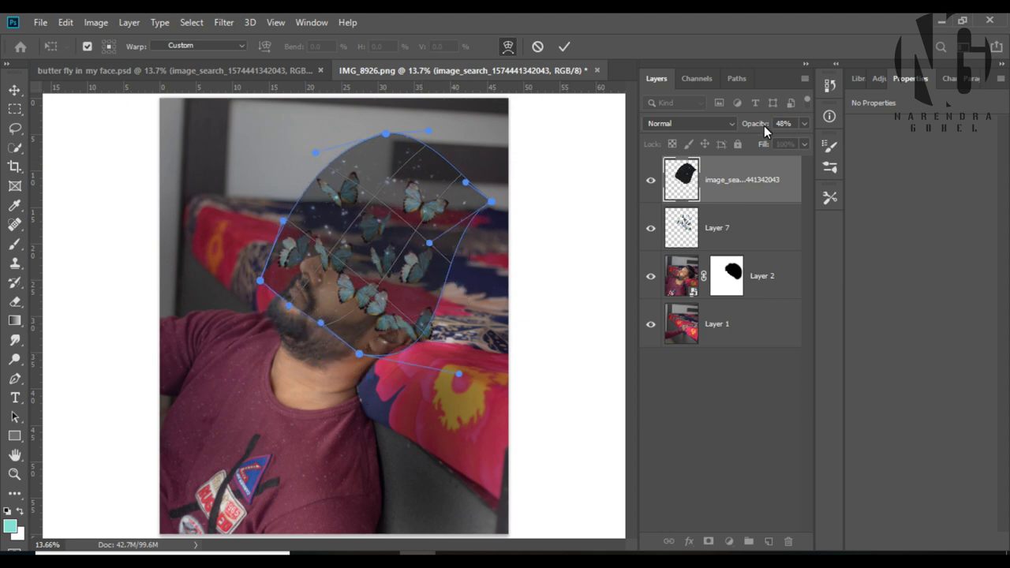
{"action": "left_click_drag", "start_coordinate": [769, 131], "coordinate": [835, 131]}
{"action": "left_click", "coordinate": [564, 47]}
{"action": "key", "text": "b"}
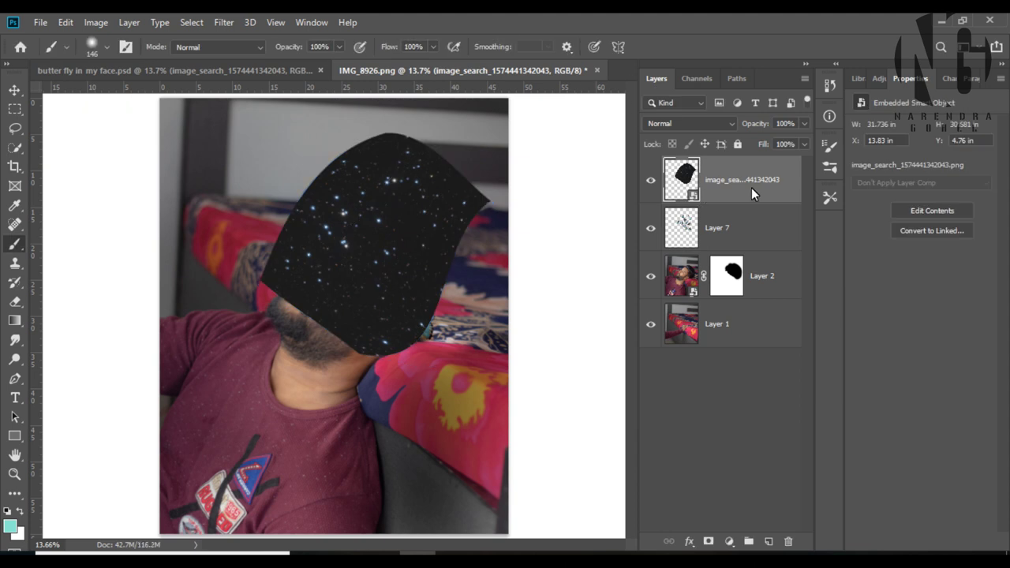
- Rasterize the starfield layer and hide all other layers
{"action": "right_click", "coordinate": [751, 188]}
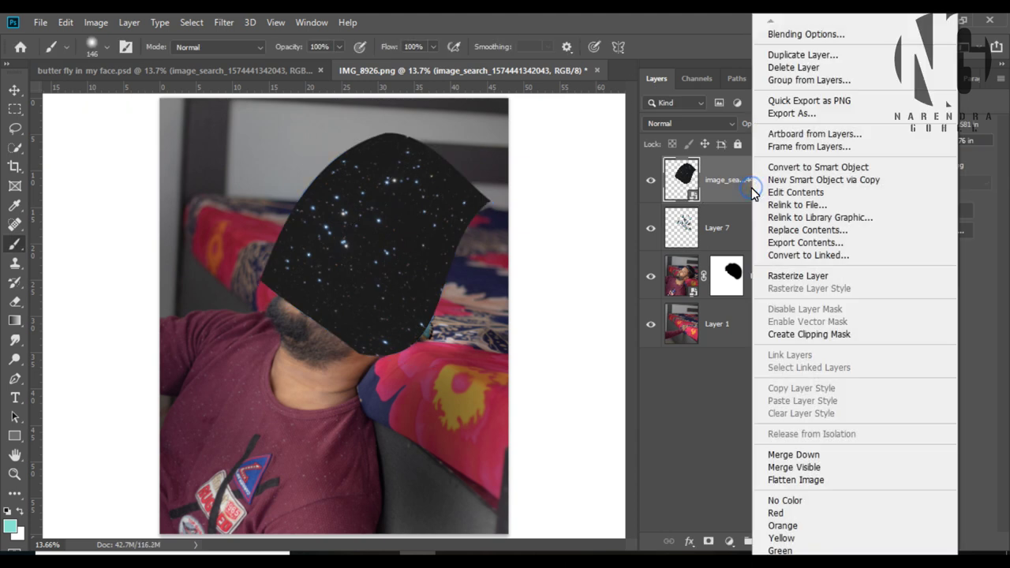
{"action": "left_click", "coordinate": [780, 276]}
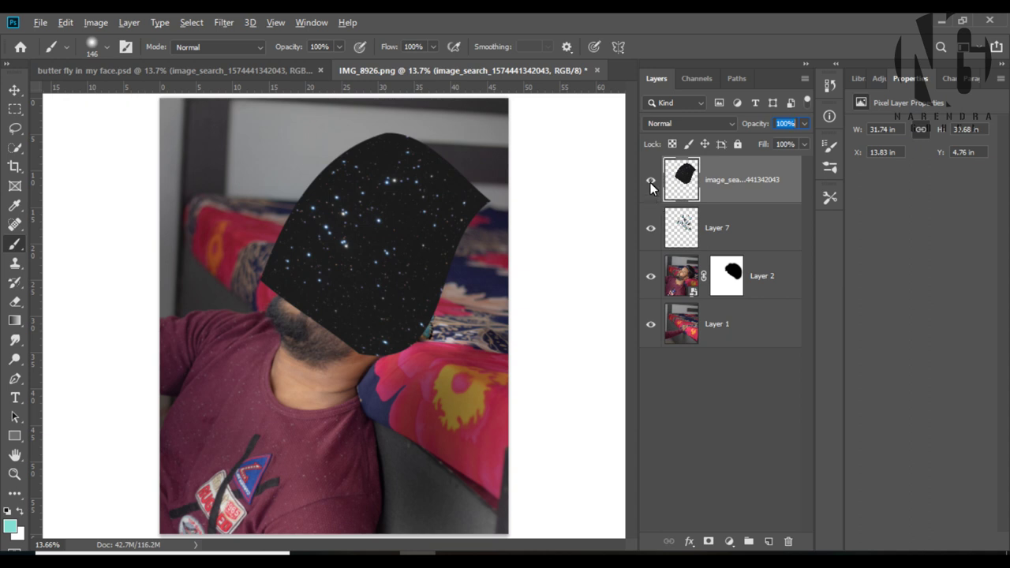
{"action": "left_click", "coordinate": [650, 182], "text": "alt"}
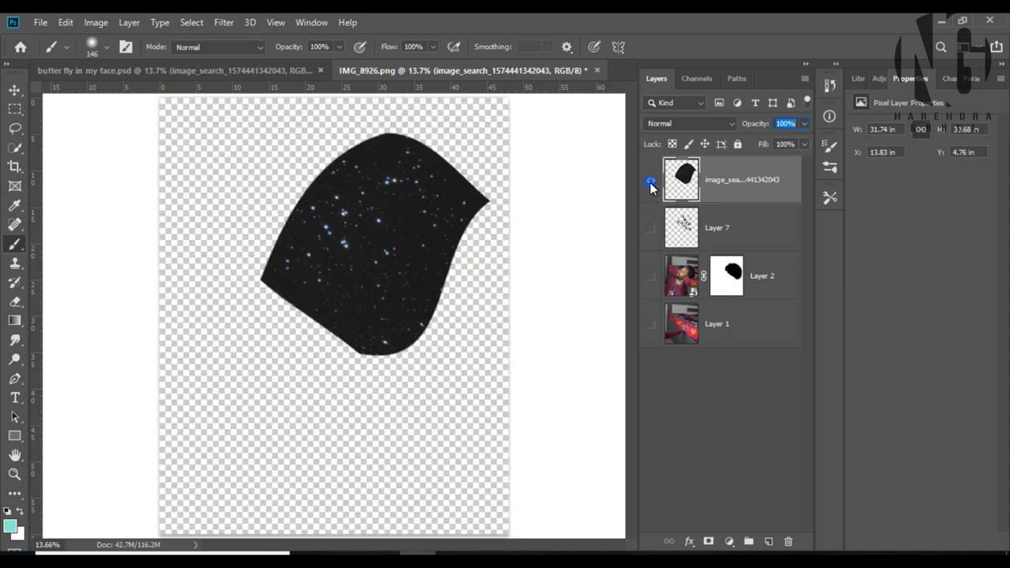
- Load the RGB channel as a selection and add it as the starfield's layer mask
{"action": "left_click", "coordinate": [696, 79]}
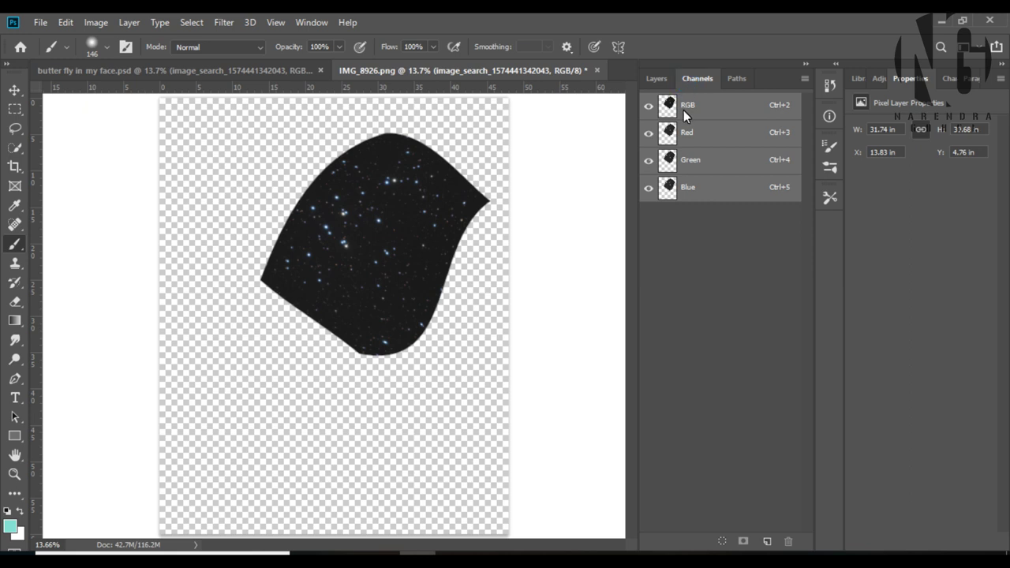
{"action": "left_click", "coordinate": [672, 107], "text": "ctrl"}
{"action": "left_click", "coordinate": [661, 80]}
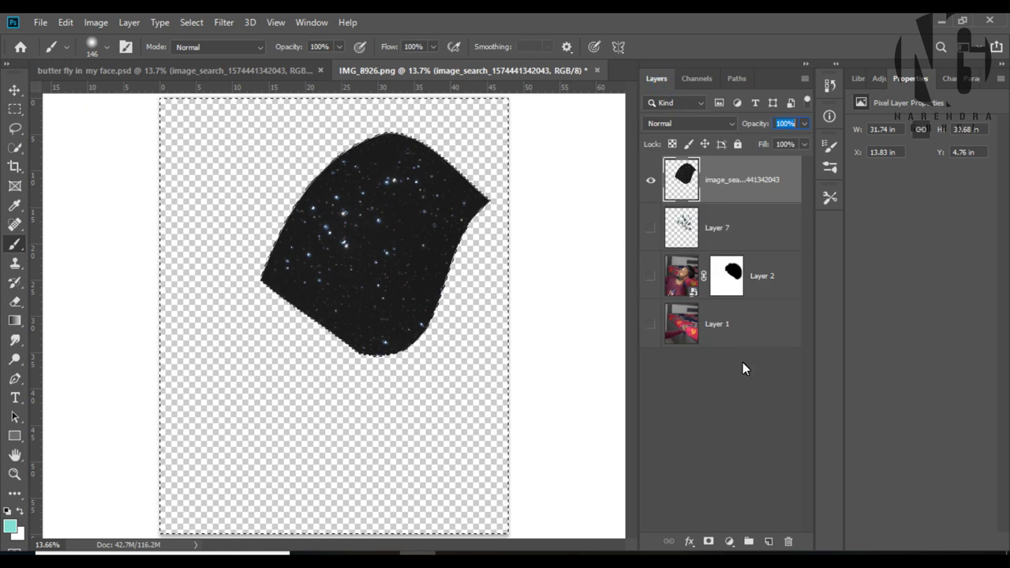
{"action": "left_click", "coordinate": [707, 542]}
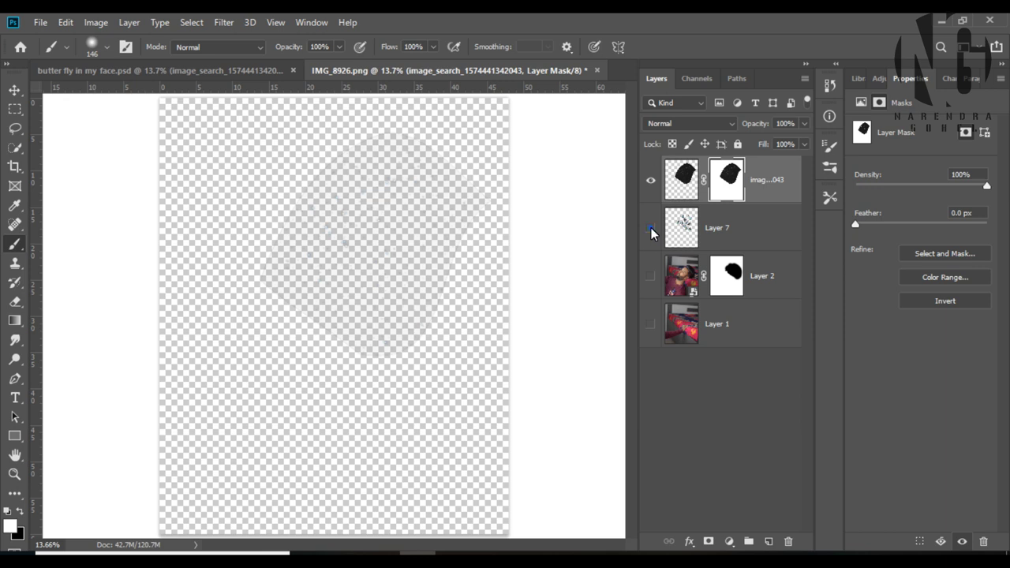
- Turn Layer 7 and Layer 2 back on, and briefly toggle the butterfly layer to compare
{"action": "left_click_drag", "start_coordinate": [651, 231], "coordinate": [652, 282]}
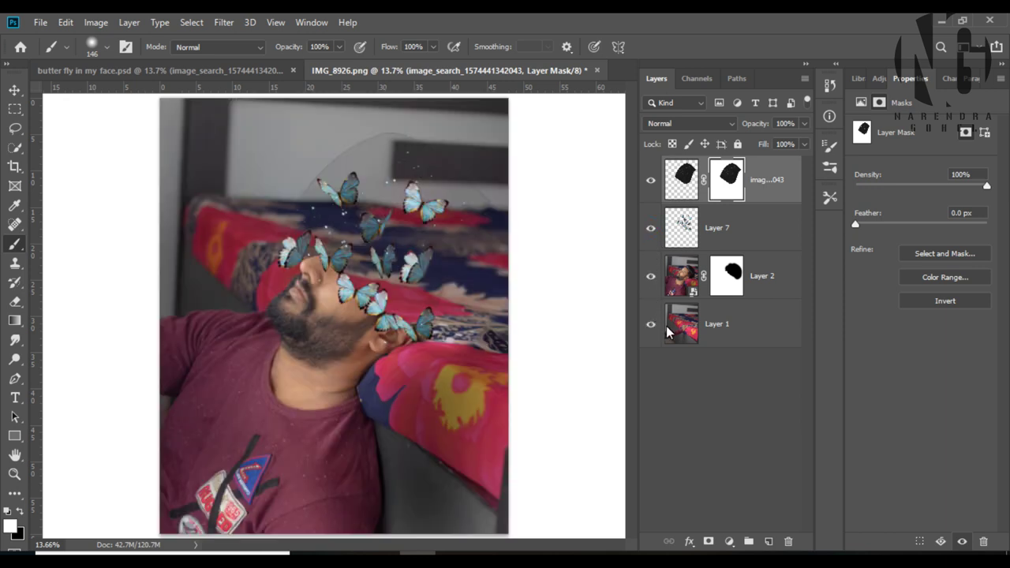
{"action": "left_click", "coordinate": [653, 188]}
{"action": "left_click", "coordinate": [653, 188]}
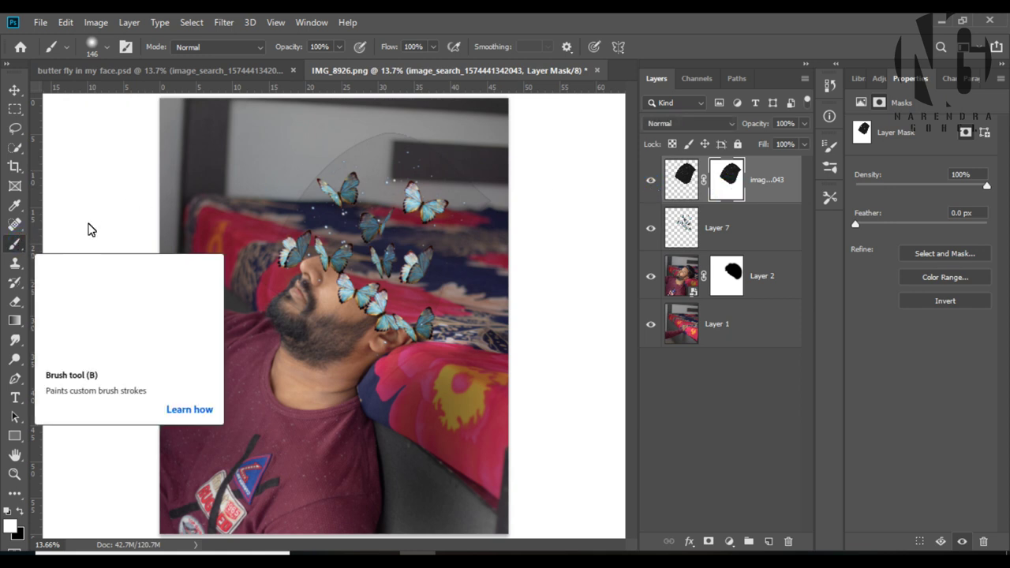
{"action": "scroll", "coordinate": [289, 173], "scroll_direction": "up", "scroll_amount": 3}
{"action": "scroll", "coordinate": [307, 217], "scroll_direction": "up", "scroll_amount": 2}
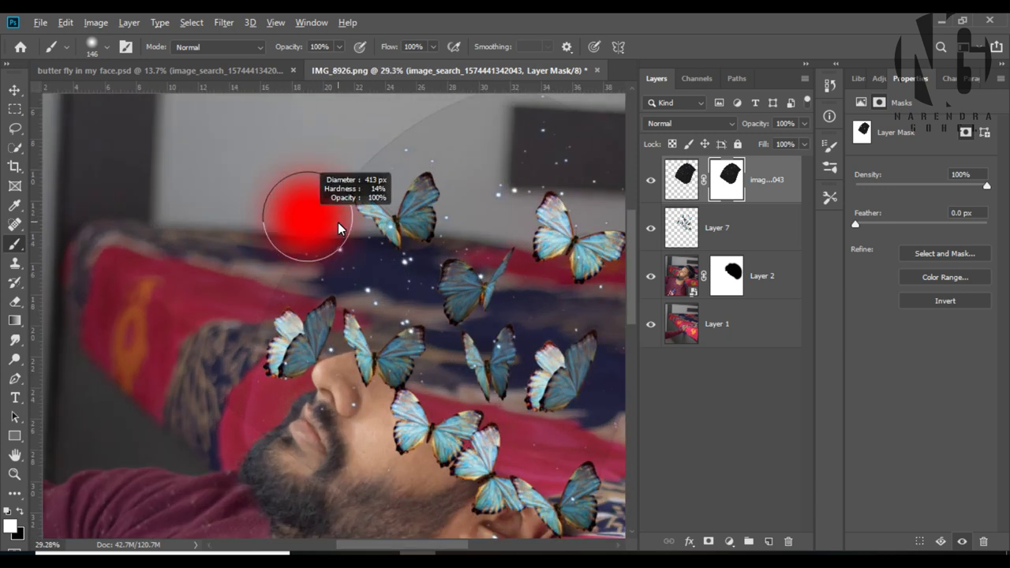
{"action": "scroll", "coordinate": [302, 218], "scroll_direction": "up", "scroll_amount": 3}
{"action": "scroll", "coordinate": [302, 218], "scroll_direction": "right", "scroll_amount": 2}
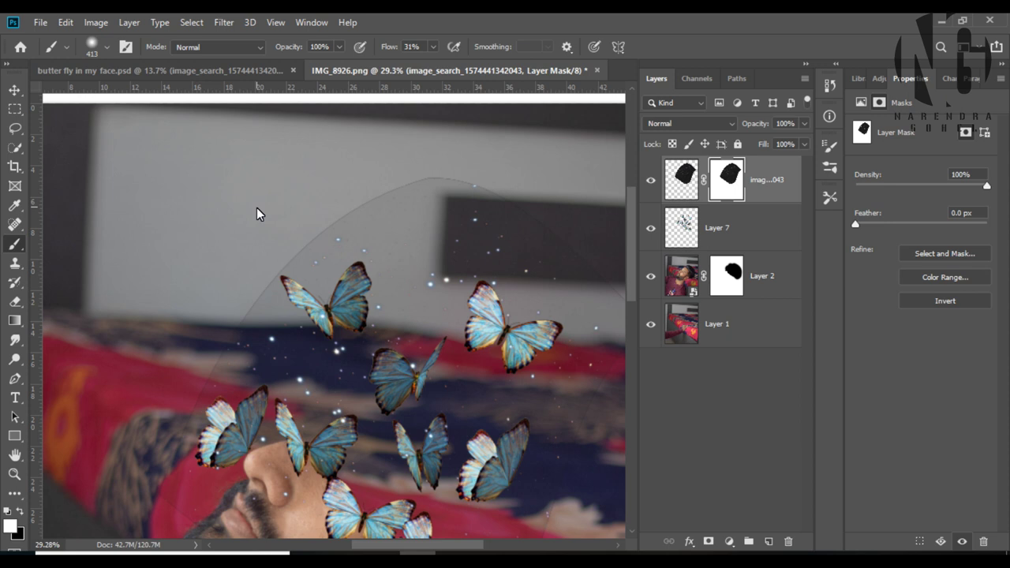
- Paint black on the butterfly layer mask to hide the hazy arc above the butterflies
{"action": "key", "text": "x"}
{"action": "left_click_drag", "start_coordinate": [386, 178], "coordinate": [439, 178]}
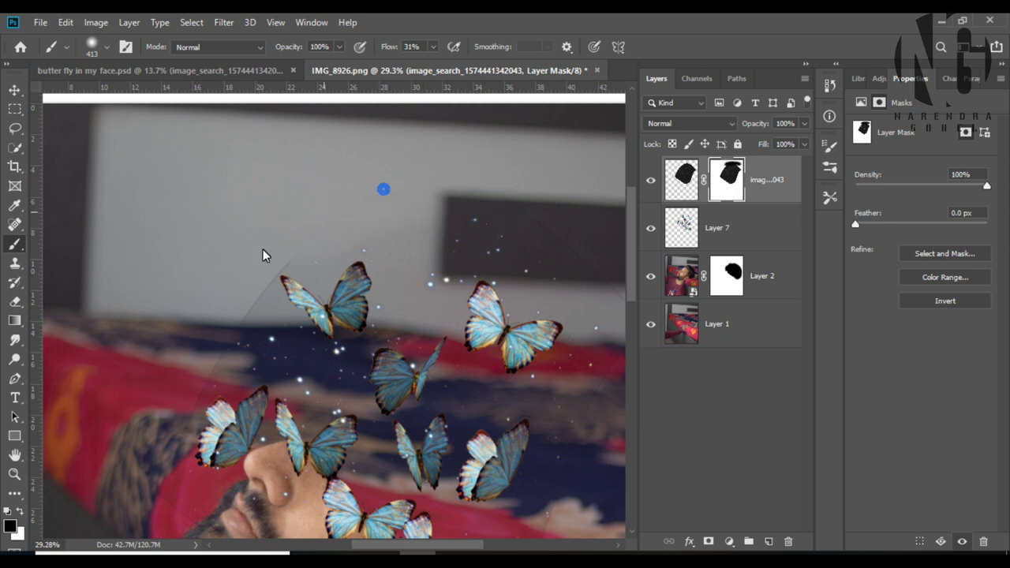
{"action": "scroll", "coordinate": [202, 397], "scroll_direction": "down", "scroll_amount": 5}
{"action": "scroll", "coordinate": [202, 396], "scroll_direction": "left", "scroll_amount": 2}
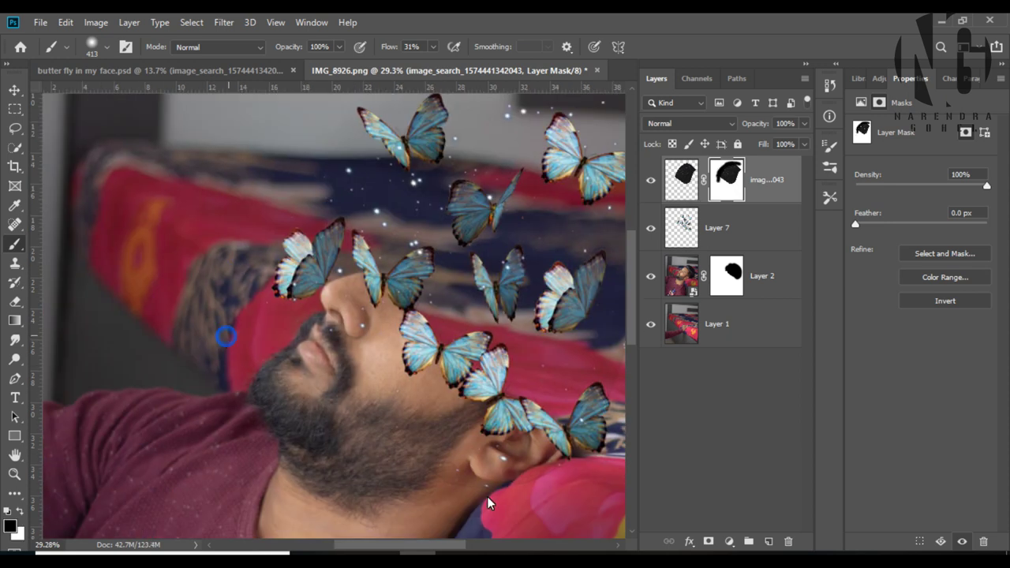
{"action": "scroll", "coordinate": [448, 465], "scroll_direction": "down", "scroll_amount": 4}
{"action": "scroll", "coordinate": [283, 323], "scroll_direction": "right", "scroll_amount": 3}
{"action": "scroll", "coordinate": [430, 375], "scroll_direction": "down", "scroll_amount": 2}
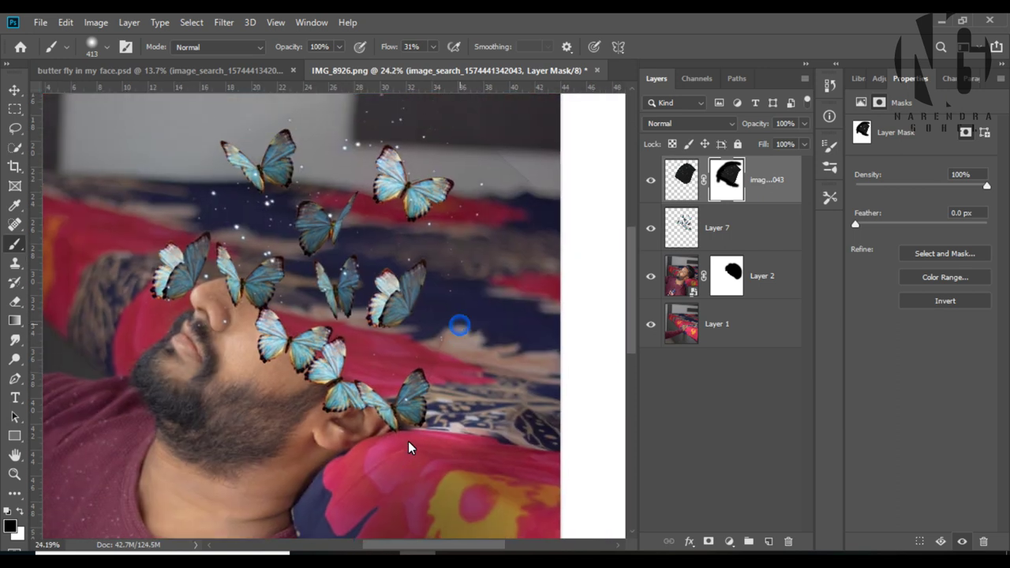
{"action": "scroll", "coordinate": [289, 255], "scroll_direction": "up", "scroll_amount": 2}
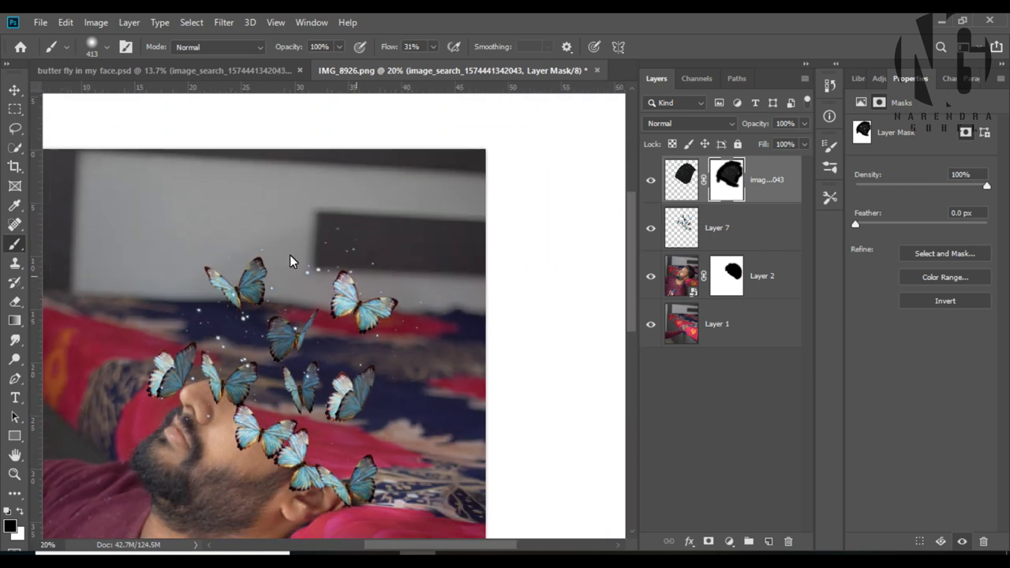
{"action": "scroll", "coordinate": [349, 256], "scroll_direction": "down", "scroll_amount": 2}
{"action": "scroll", "coordinate": [349, 256], "scroll_direction": "down", "scroll_amount": 1}
{"action": "left_click", "coordinate": [349, 255], "text": "alt"}
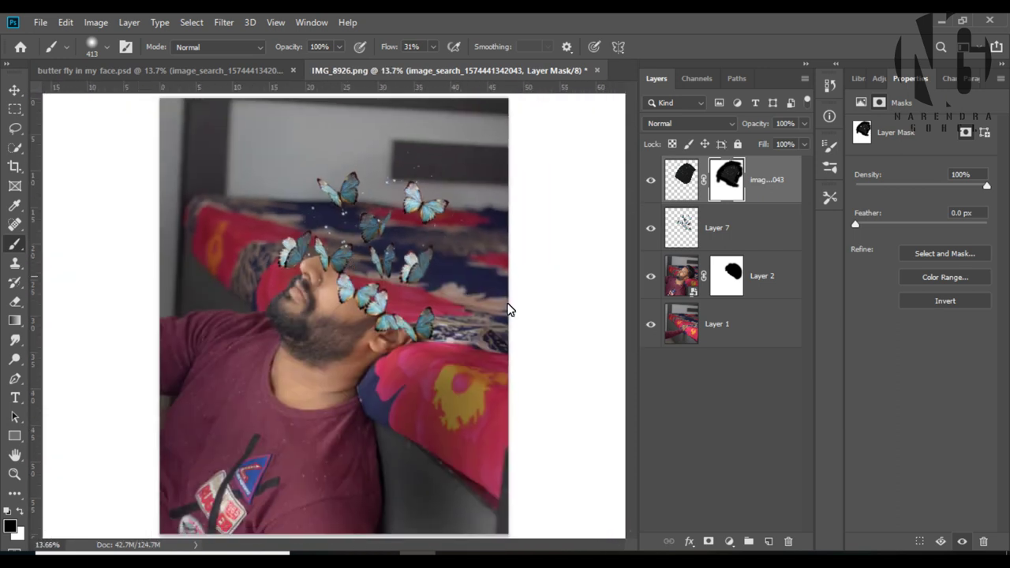
- Clip the new layer to the butterflies and paint a soft light-blue glow over them
{"action": "left_click", "coordinate": [768, 541]}
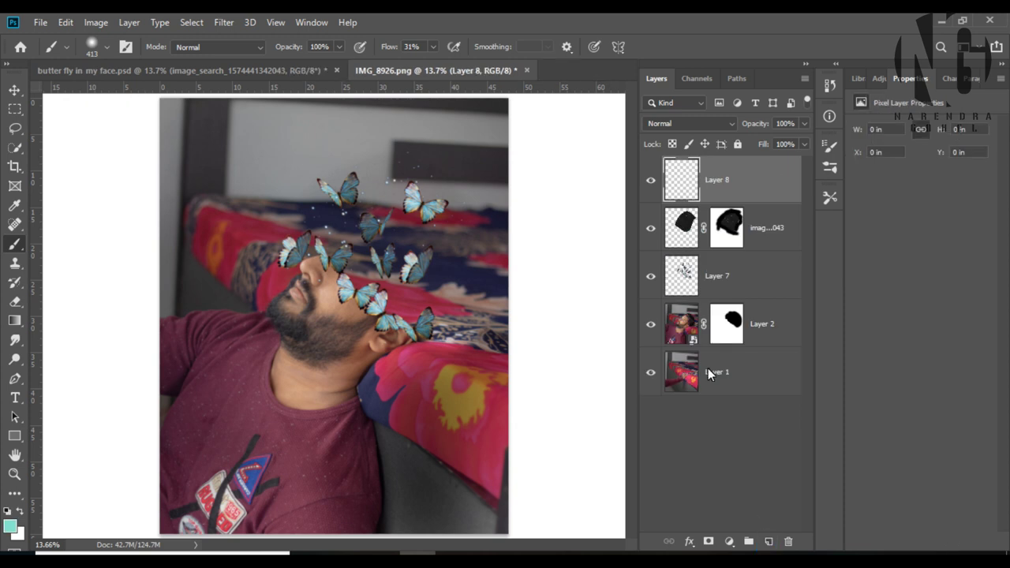
{"action": "left_click", "coordinate": [679, 202], "text": "alt"}
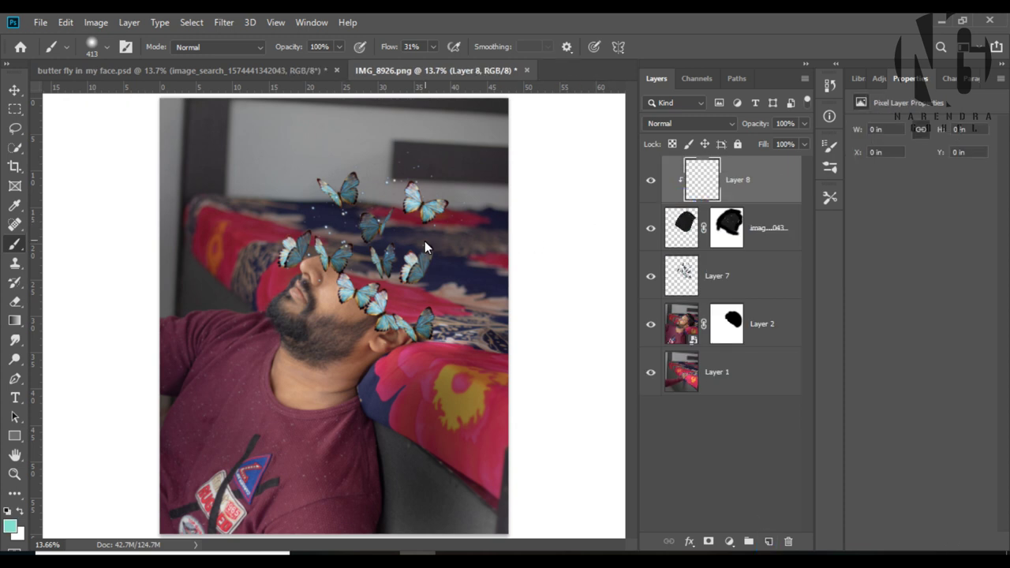
{"action": "left_click", "coordinate": [340, 294], "text": "alt"}
{"action": "mouse_move", "coordinate": [392, 190]}
{"action": "left_mouse_down"}
{"action": "mouse_move", "coordinate": [405, 180]}
{"action": "mouse_move", "coordinate": [339, 205]}
{"action": "left_mouse_up"}
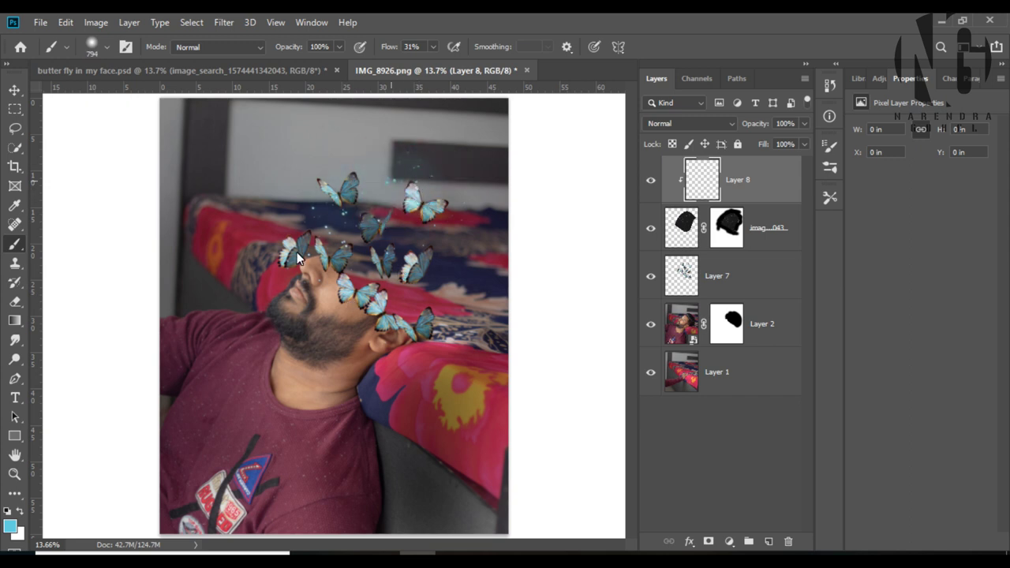
{"action": "left_click_drag", "start_coordinate": [375, 251], "coordinate": [450, 194]}
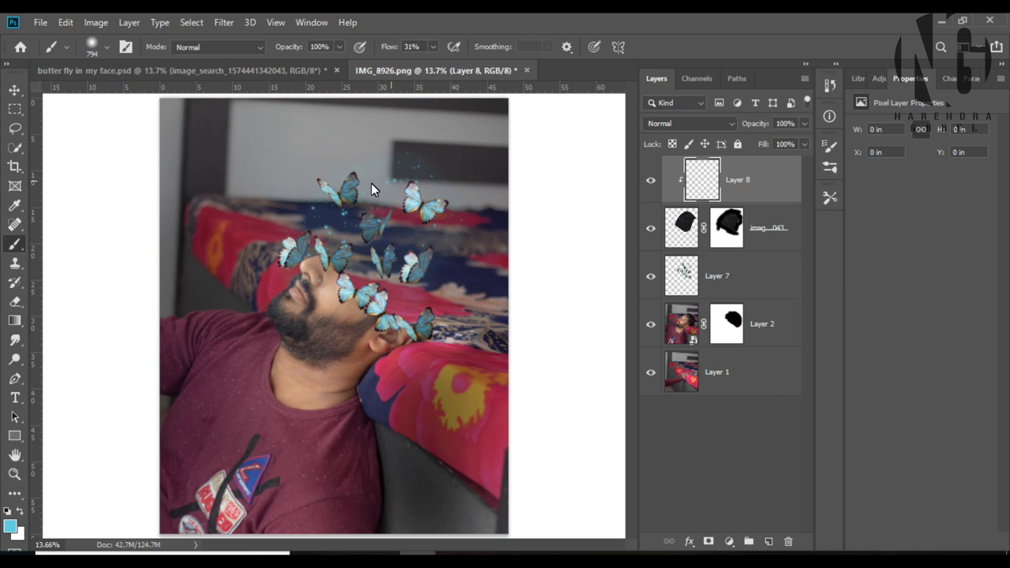
- Stamp all visible layers into a merged Layer 9 on top with Ctrl+Alt+Shift+E
{"action": "scroll", "coordinate": [371, 183], "scroll_direction": "up", "scroll_amount": 2}
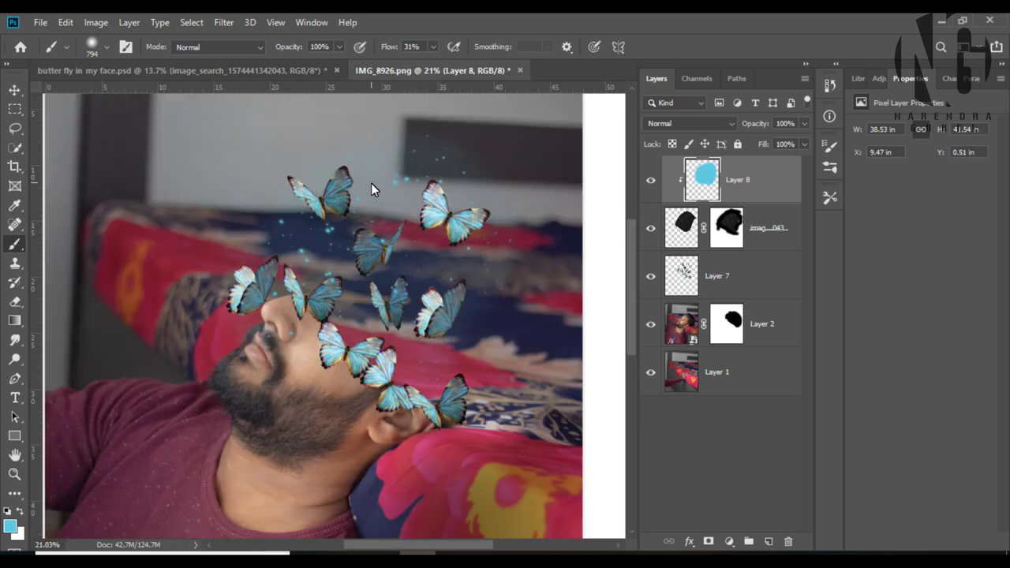
{"action": "scroll", "coordinate": [370, 189], "scroll_direction": "down", "scroll_amount": 1}
{"action": "scroll", "coordinate": [370, 189], "scroll_direction": "down", "scroll_amount": 1}
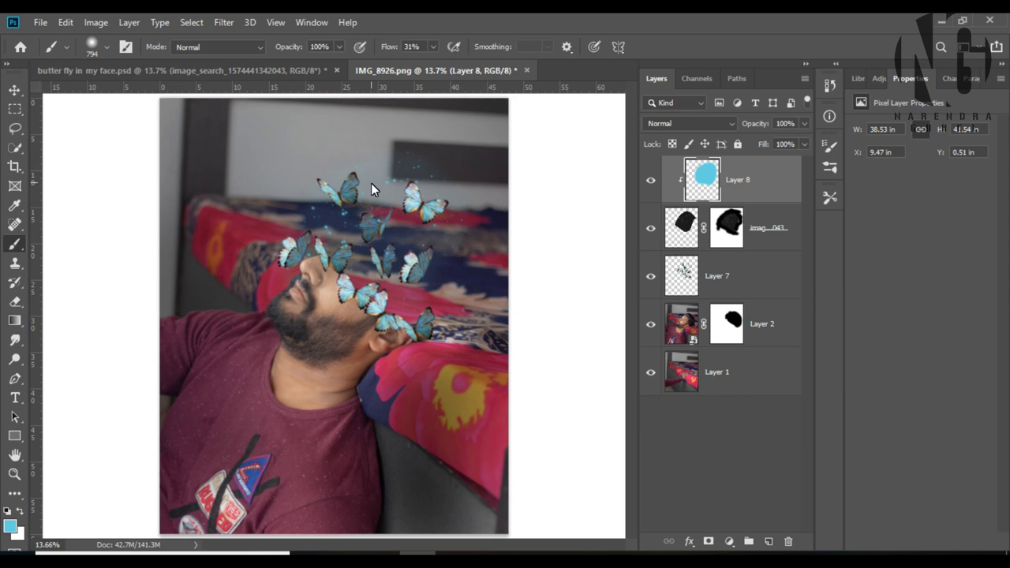
{"action": "key", "text": "ctrl+shift+alt+e"}
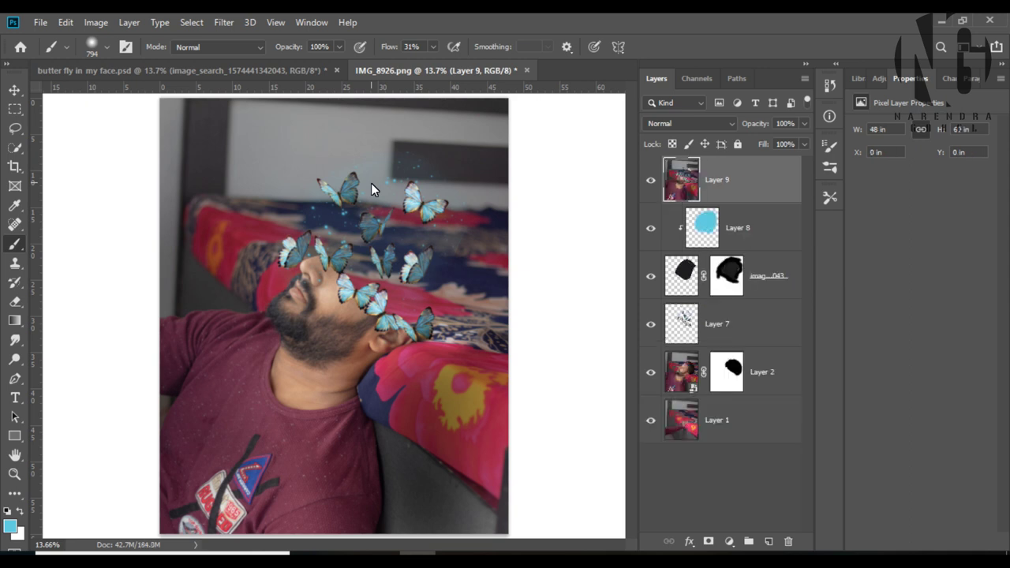
{"action": "left_click", "coordinate": [651, 183]}
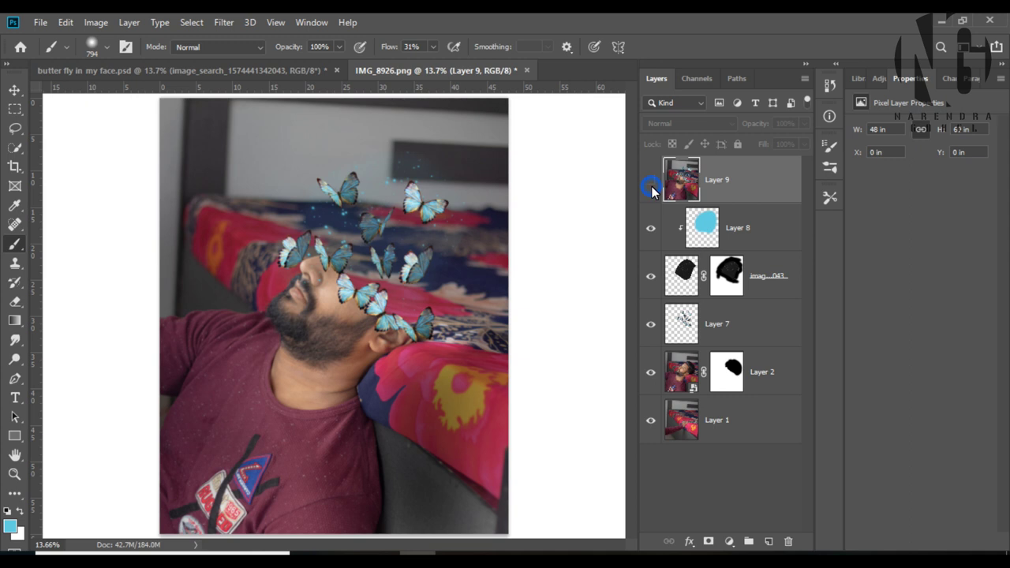
- Apply the Camera Raw 'bride' preset to the merged layer with Exposure raised to +0.05
{"action": "left_click", "coordinate": [224, 24]}
{"action": "left_click", "coordinate": [249, 117]}
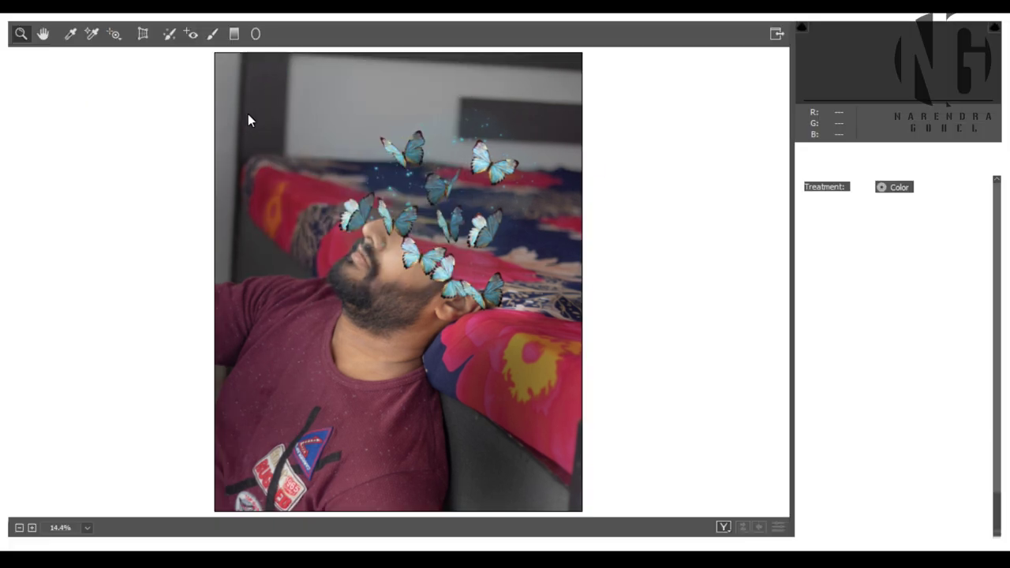
{"action": "left_click", "coordinate": [934, 152]}
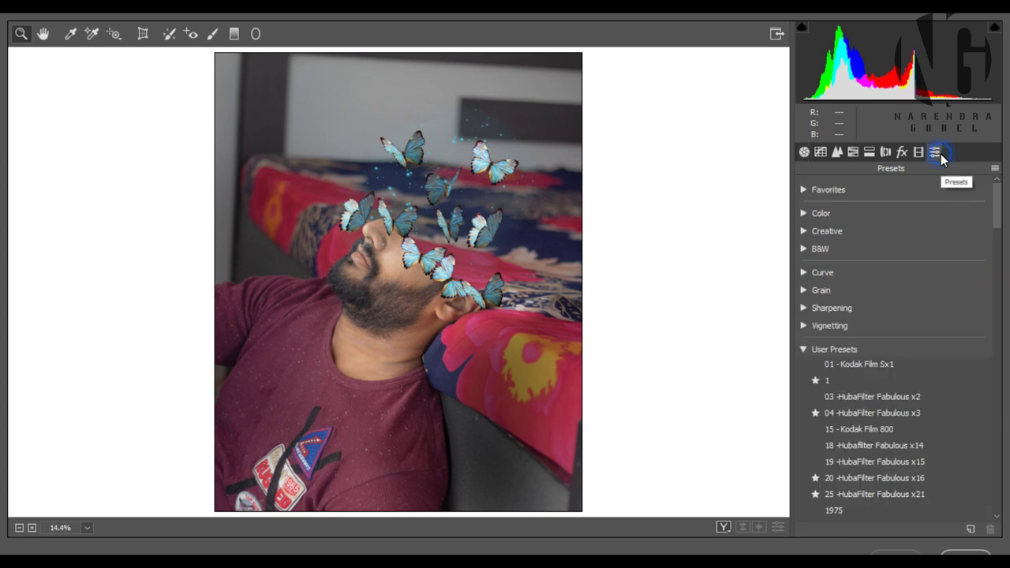
{"action": "left_click_drag", "start_coordinate": [996, 213], "coordinate": [995, 261]}
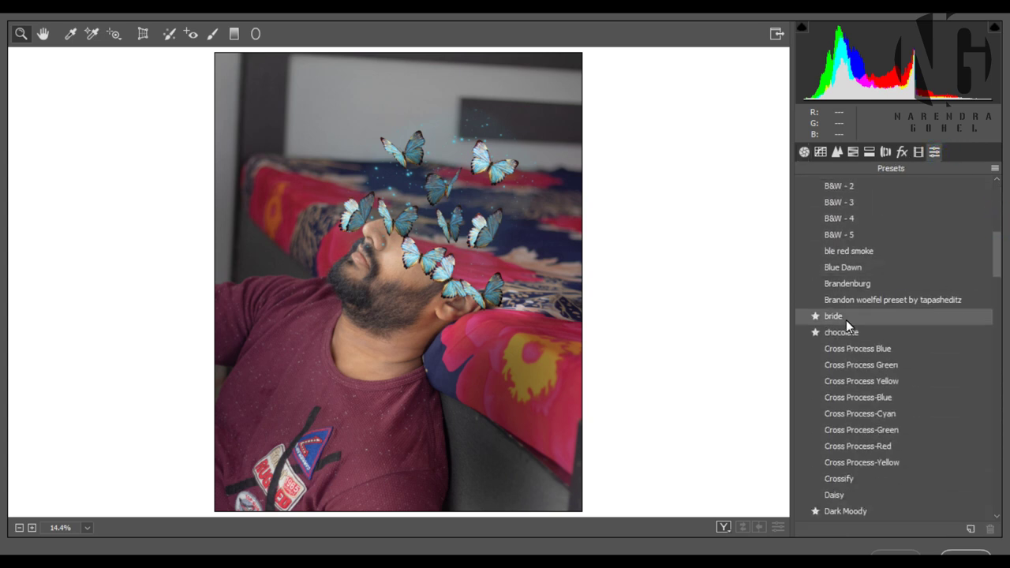
{"action": "left_click", "coordinate": [845, 320]}
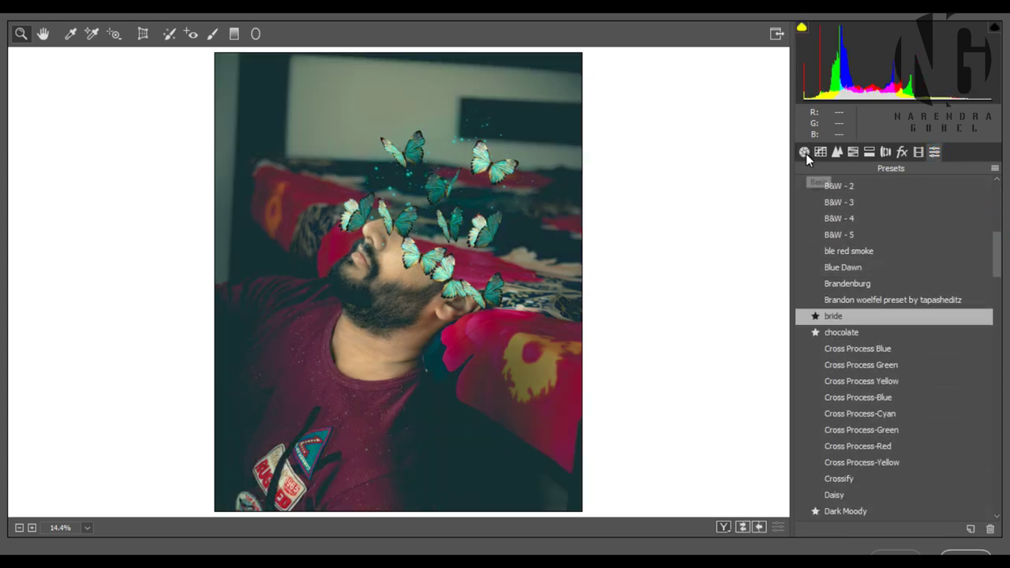
{"action": "left_click", "coordinate": [804, 152]}
{"action": "left_click_drag", "start_coordinate": [892, 345], "coordinate": [895, 345]}
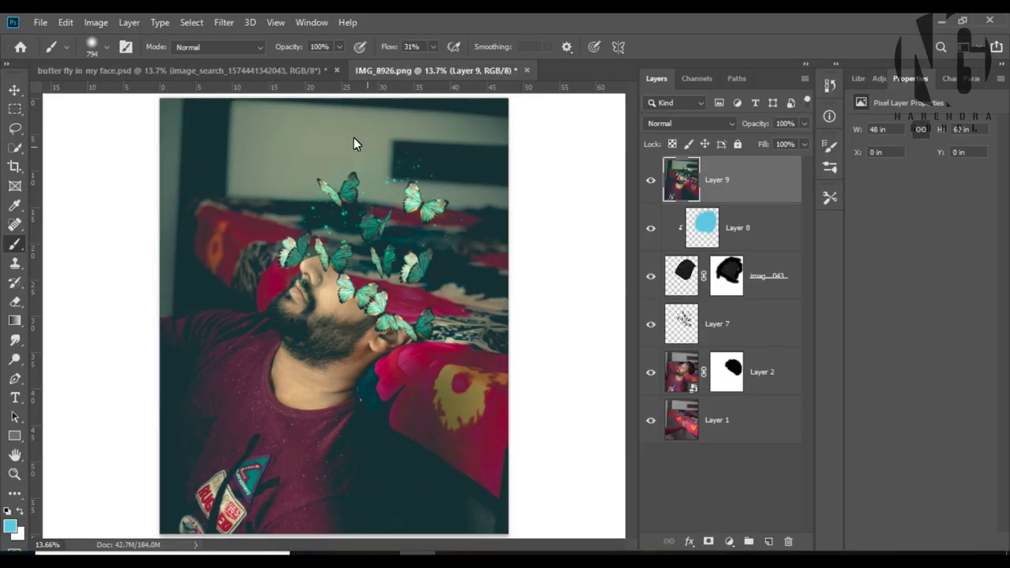
{"action": "left_click", "coordinate": [227, 23]}
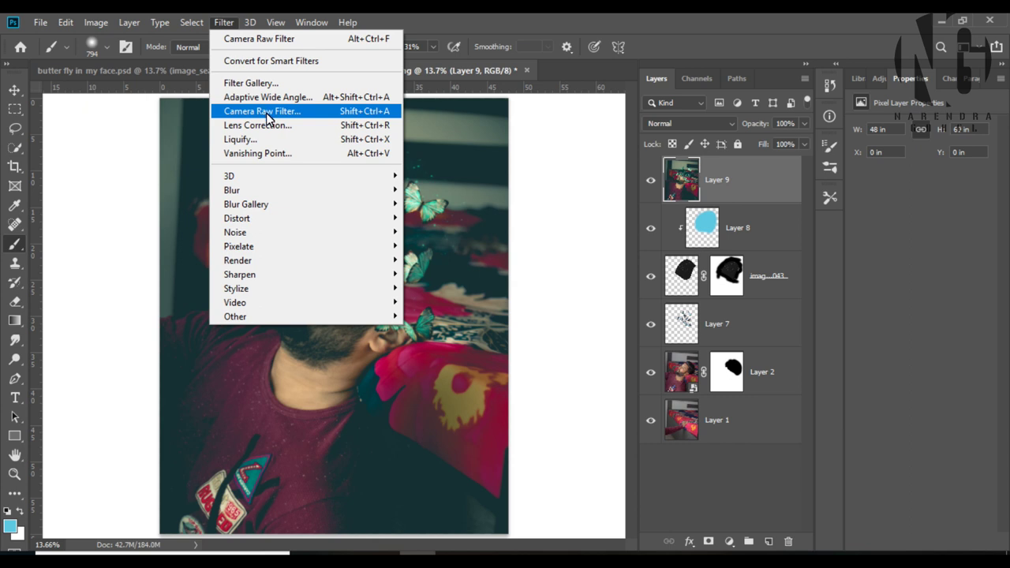
- Apply the 'TapashEditz Teal+Orange 1' Camera Raw preset to the image
{"action": "left_click", "coordinate": [262, 111]}
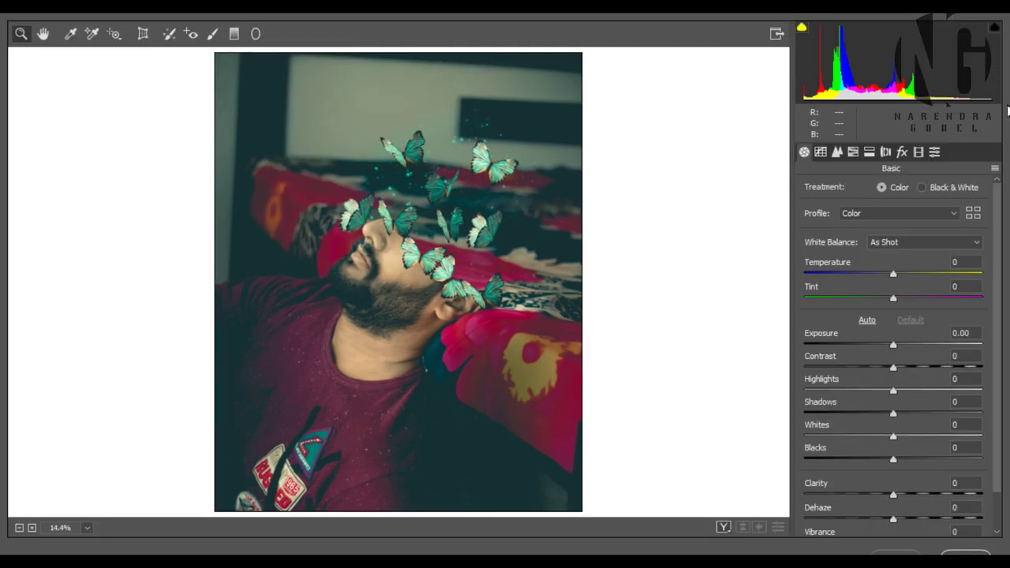
{"action": "left_click", "coordinate": [934, 151]}
{"action": "left_click_drag", "start_coordinate": [987, 219], "coordinate": [984, 451]}
{"action": "scroll", "coordinate": [984, 451], "scroll_direction": "down", "scroll_amount": 5}
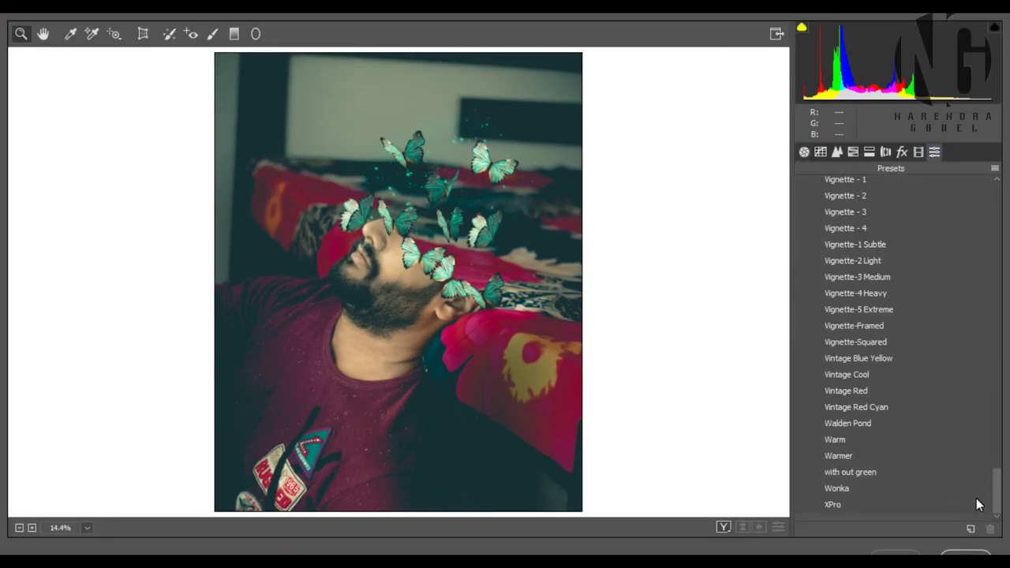
{"action": "scroll", "coordinate": [860, 336], "scroll_direction": "up", "scroll_amount": 4}
{"action": "left_click", "coordinate": [853, 297]}
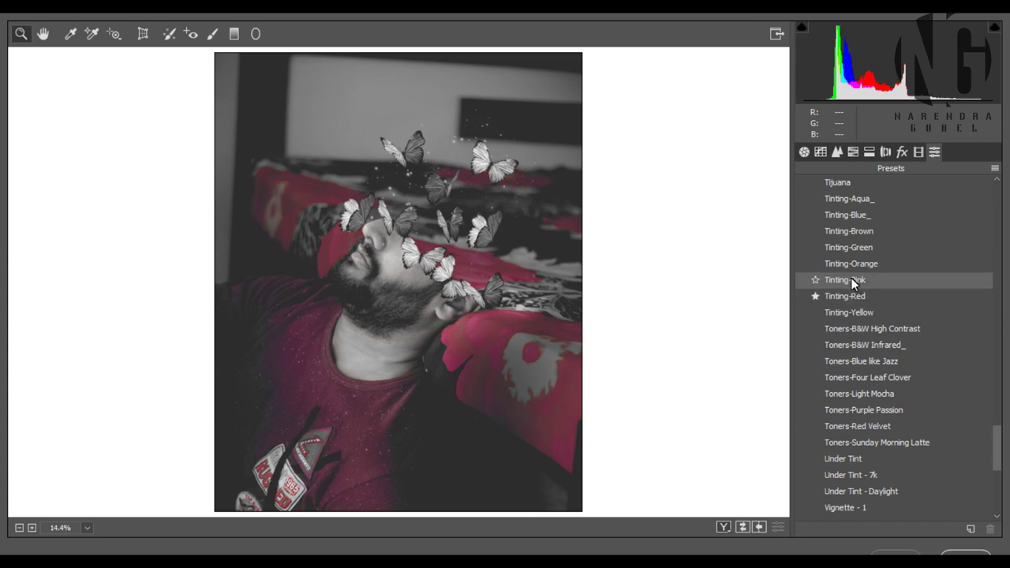
{"action": "left_click_drag", "start_coordinate": [996, 462], "coordinate": [996, 412]}
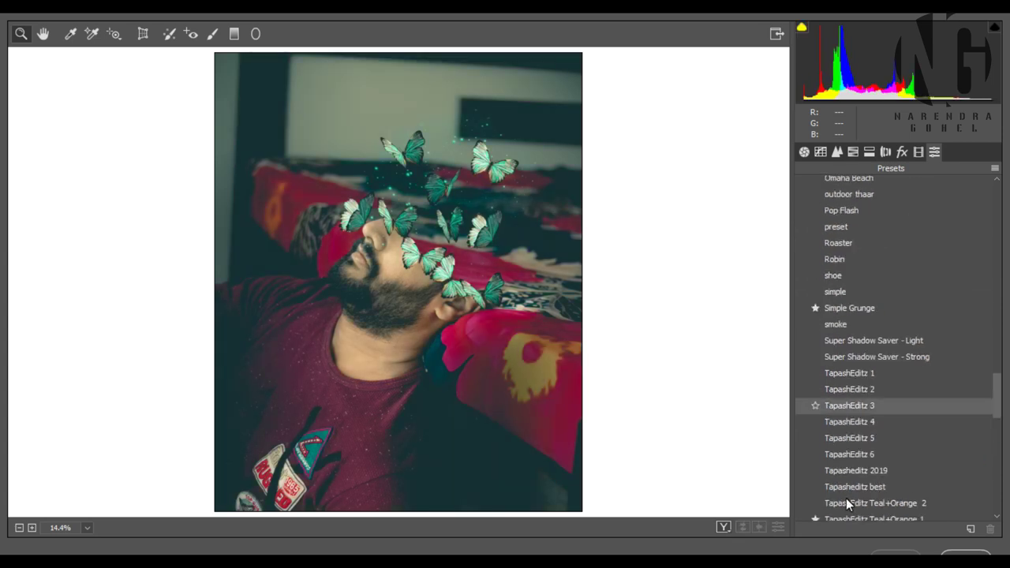
{"action": "left_click", "coordinate": [842, 518]}
- Add a post-crop vignette with Amount -73, Midpoint 31 and Roundness -25
{"action": "left_click", "coordinate": [902, 151]}
{"action": "left_click_drag", "start_coordinate": [895, 345], "coordinate": [832, 344]}
{"action": "left_click_drag", "start_coordinate": [902, 372], "coordinate": [863, 368]}
{"action": "mouse_move", "coordinate": [897, 393]}
{"action": "left_mouse_down"}
{"action": "mouse_move", "coordinate": [921, 394]}
{"action": "mouse_move", "coordinate": [874, 401]}
{"action": "left_mouse_up"}
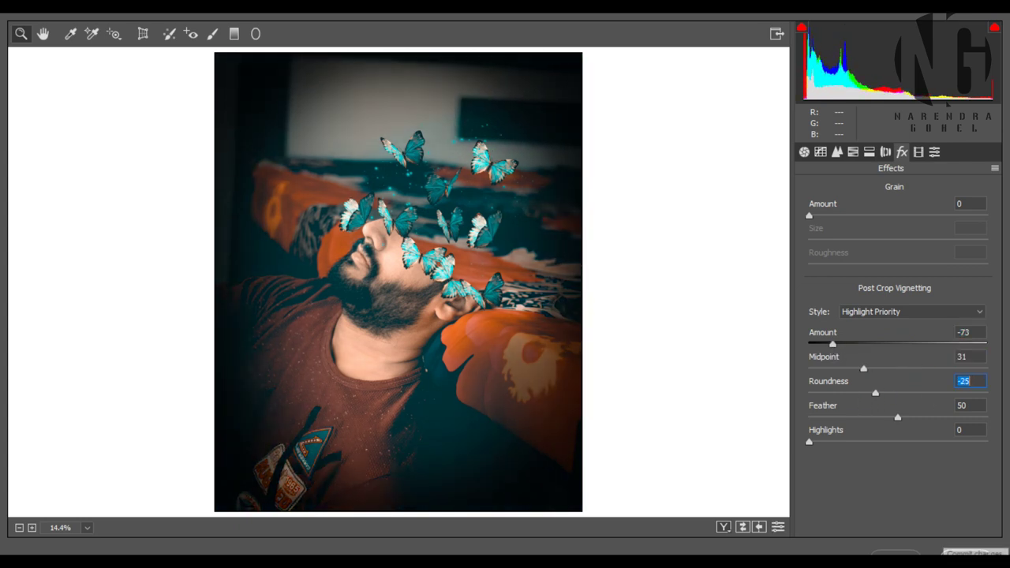